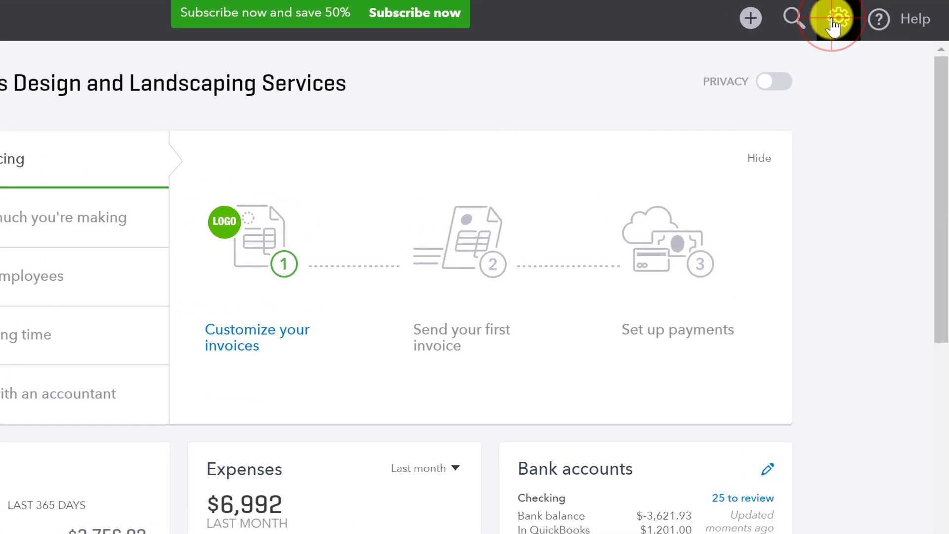
# From Recurring Transactions, start a new recurring template with transaction type Bill.
pyautogui.click(868, 76)
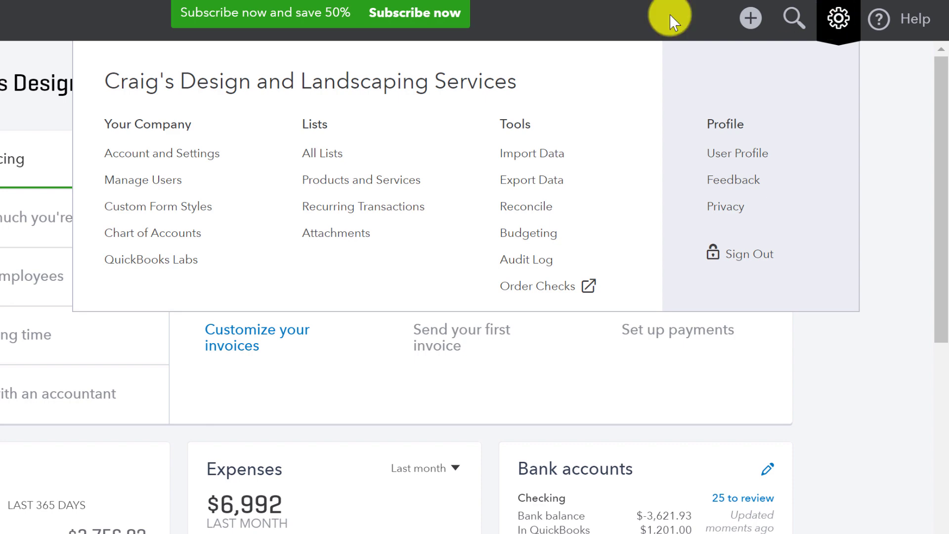
pyautogui.click(375, 211)
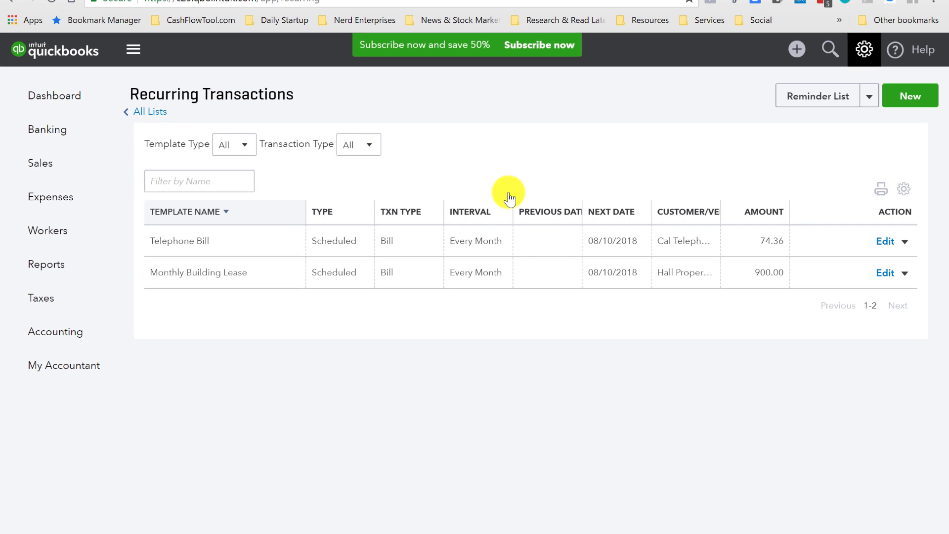
pyautogui.click(914, 98)
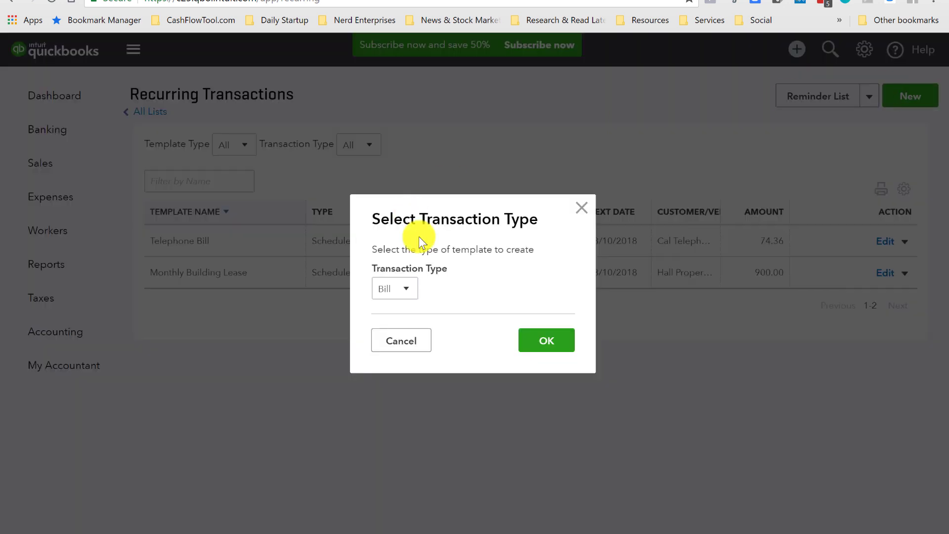
pyautogui.click(540, 342)
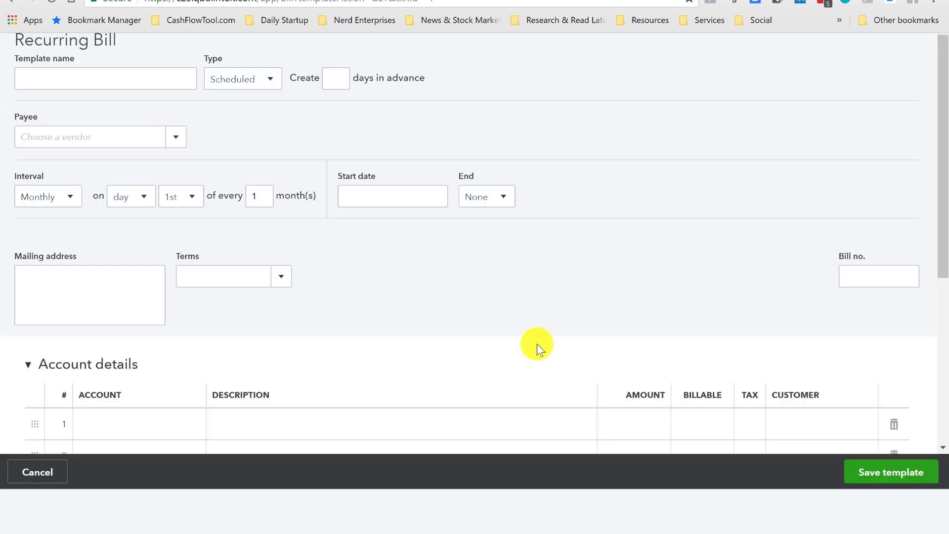
# Name the template 'Amex - 1234' and add Amex as a new vendor payee.
pyautogui.click(131, 127)
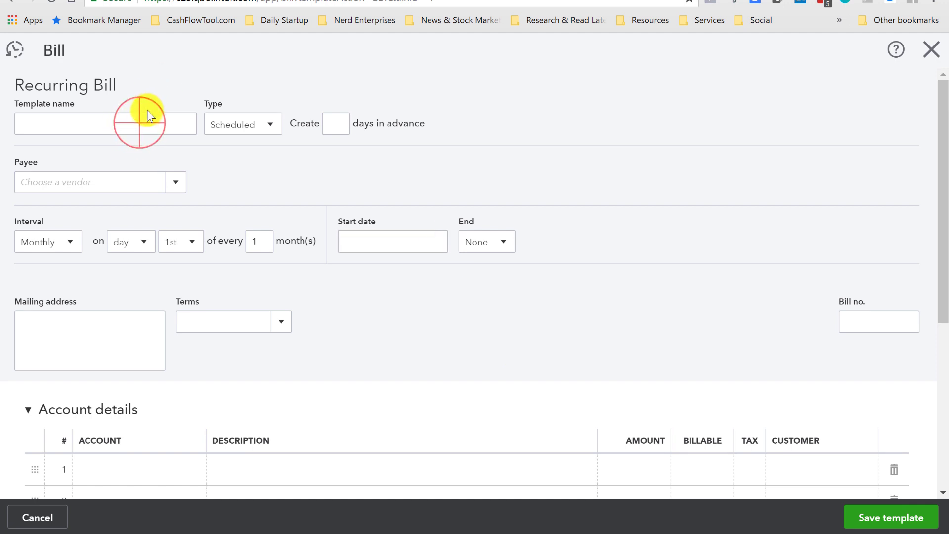
pyautogui.click(138, 123)
pyautogui.write('Amex - 1234')
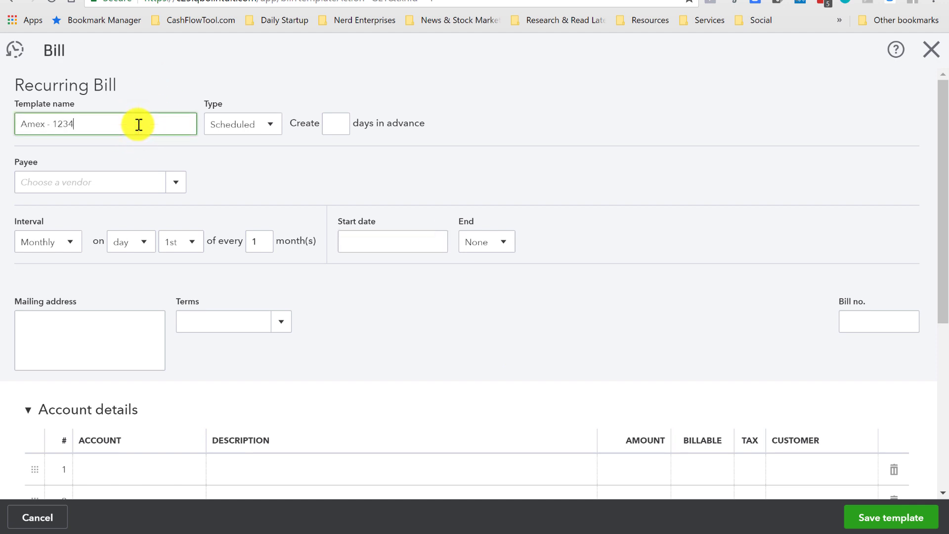
pyautogui.click(102, 178)
pyautogui.write('Amex')
pyautogui.click(76, 210)
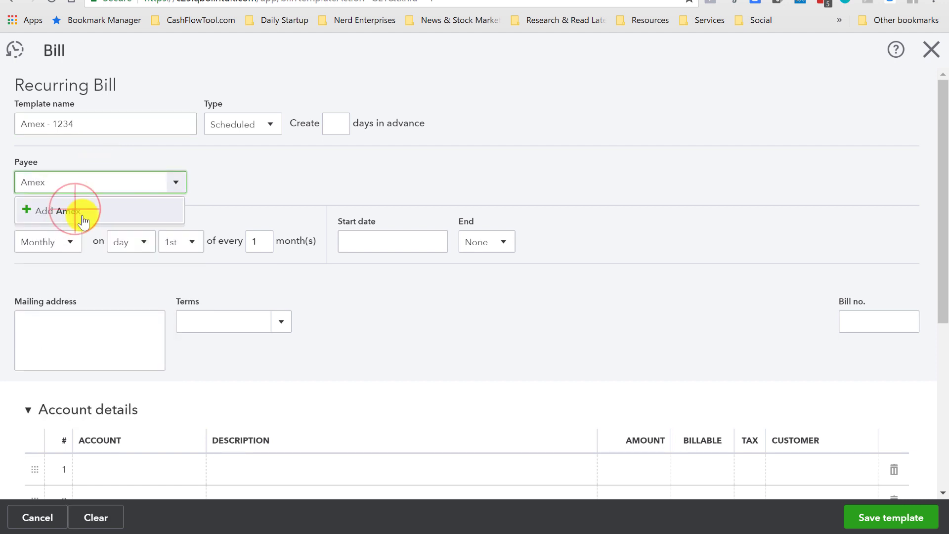
pyautogui.click(194, 310)
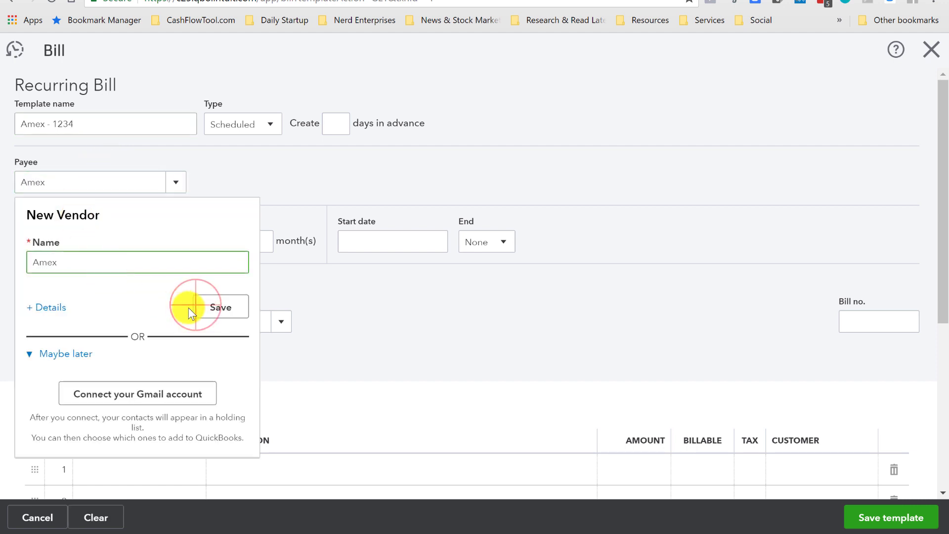
# Schedule the bill to recur on the 15th of each month with Net 30 terms.
pyautogui.click(182, 240)
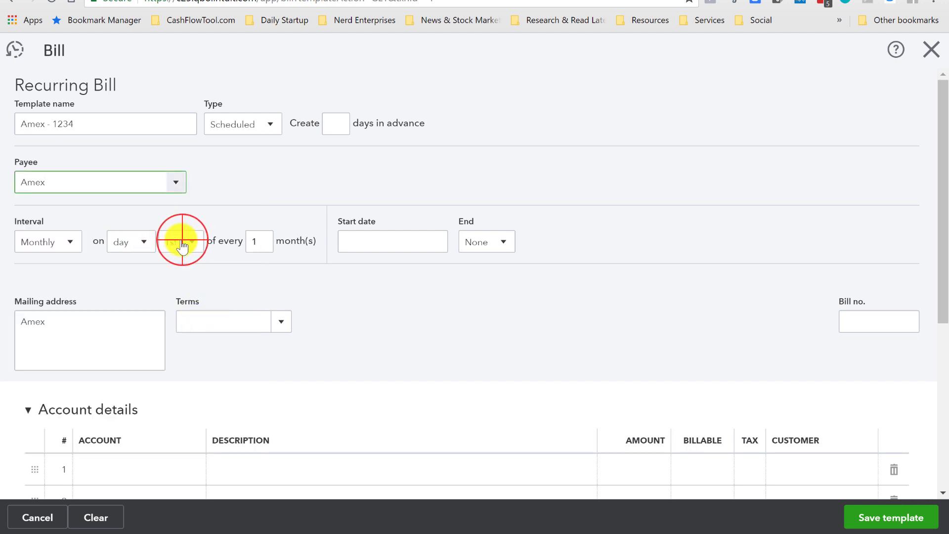
pyautogui.scroll(-3, 179, 422)
pyautogui.click(184, 350)
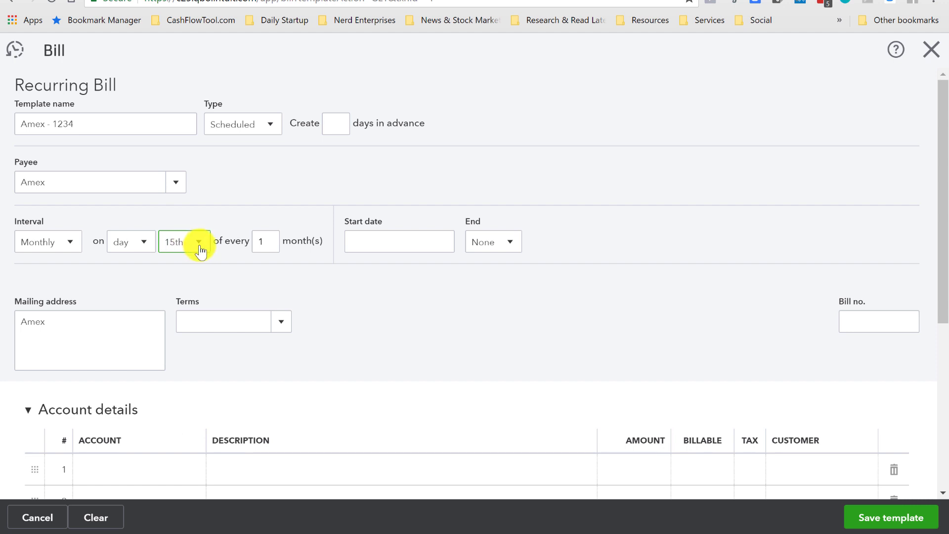
pyautogui.click(276, 322)
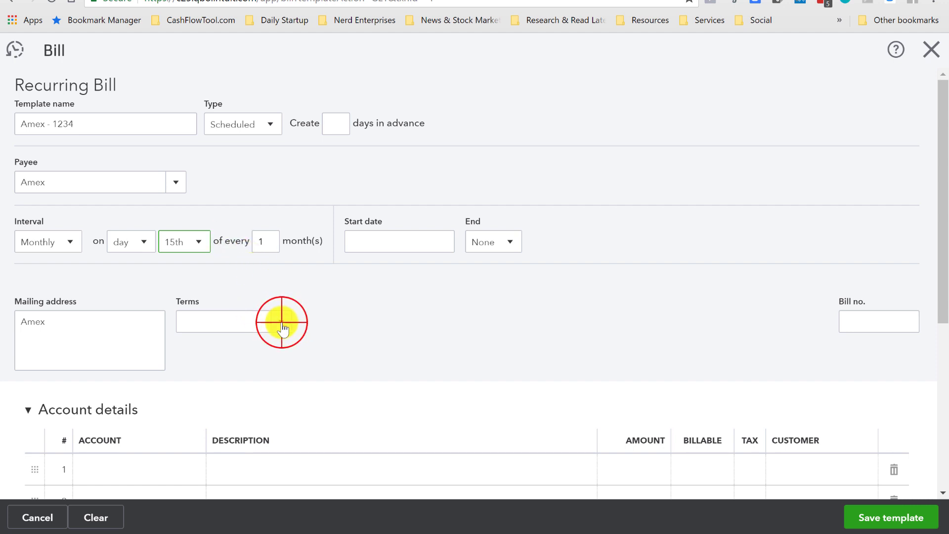
pyautogui.click(197, 447)
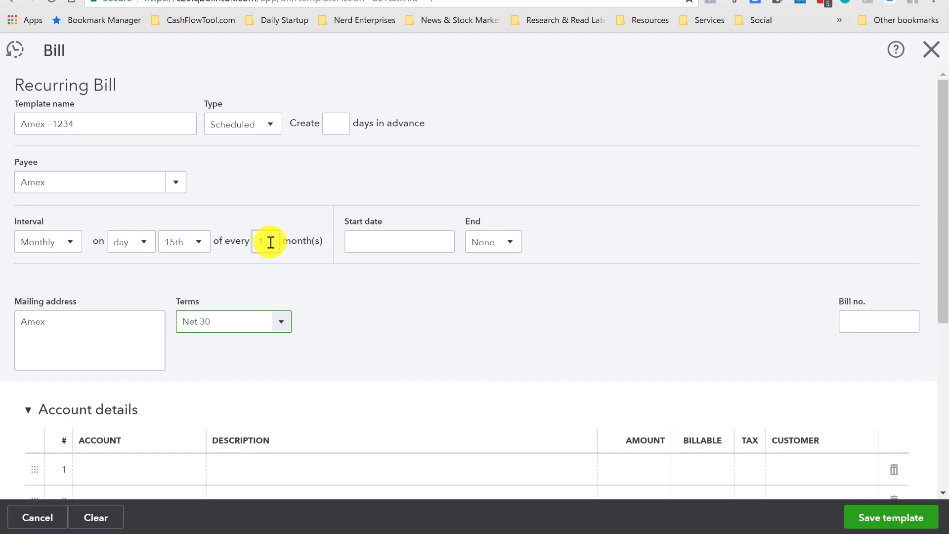
# Set the schedule's start date to 09/15/2018.
pyautogui.click(428, 236)
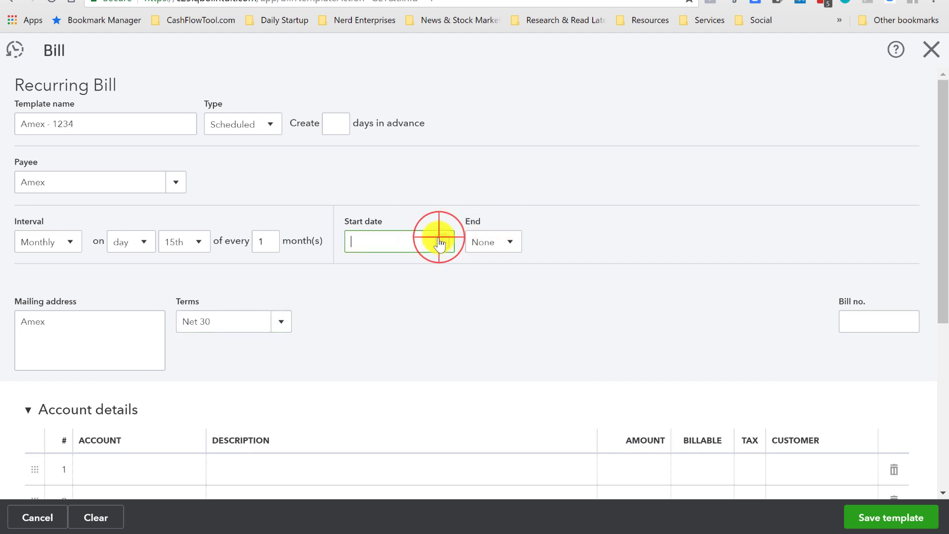
pyautogui.click(439, 239)
pyautogui.click(476, 275)
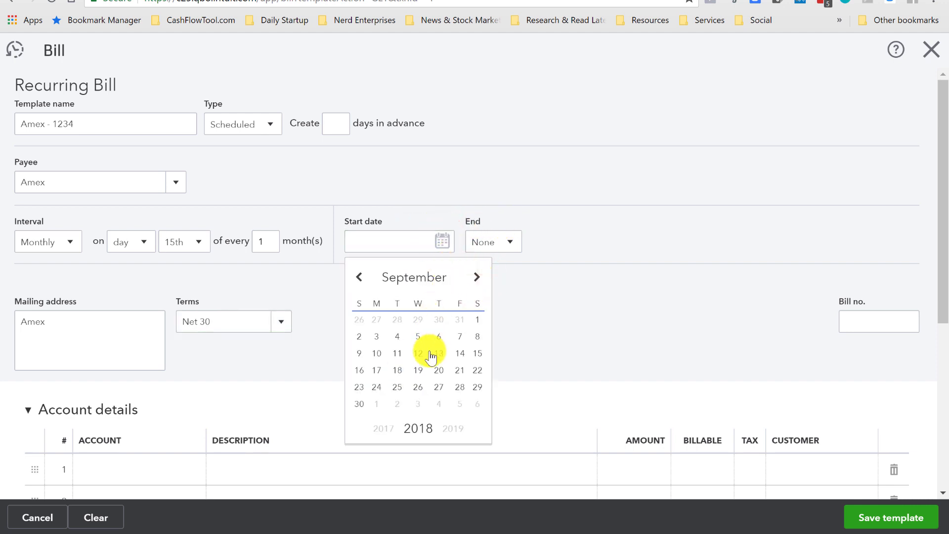
pyautogui.click(479, 352)
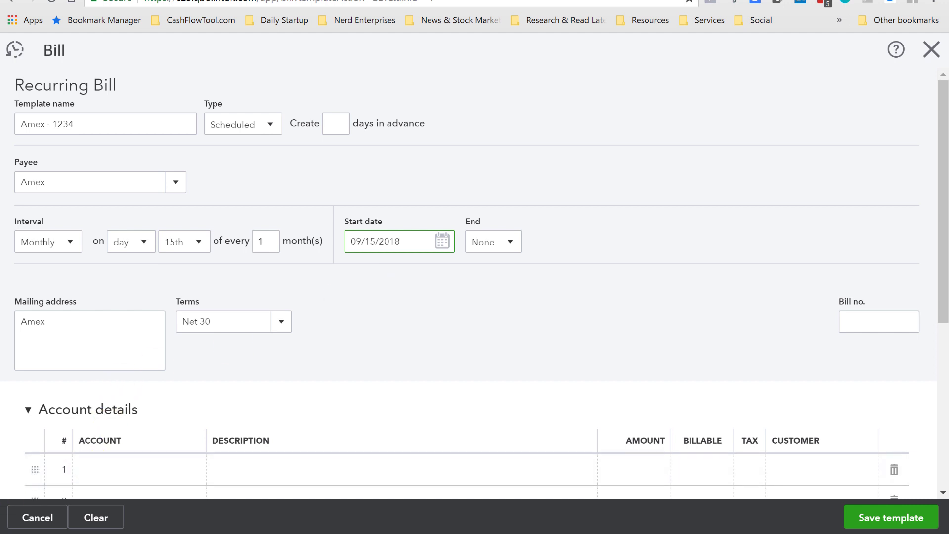
pyautogui.click(379, 288)
pyautogui.click(386, 284)
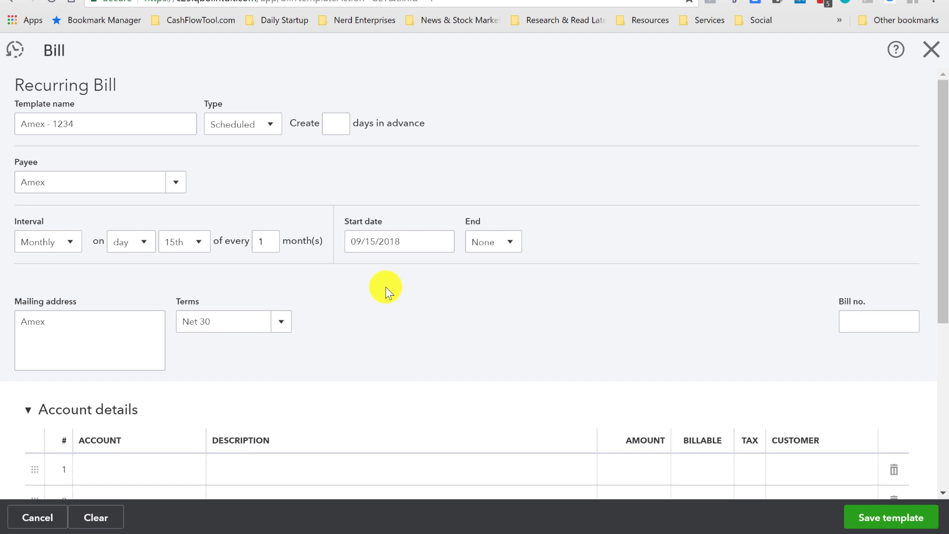
# Create a new credit card account 'Amex - 1234' for line 1.
pyautogui.click(385, 287)
pyautogui.scroll(-3, 390, 297)
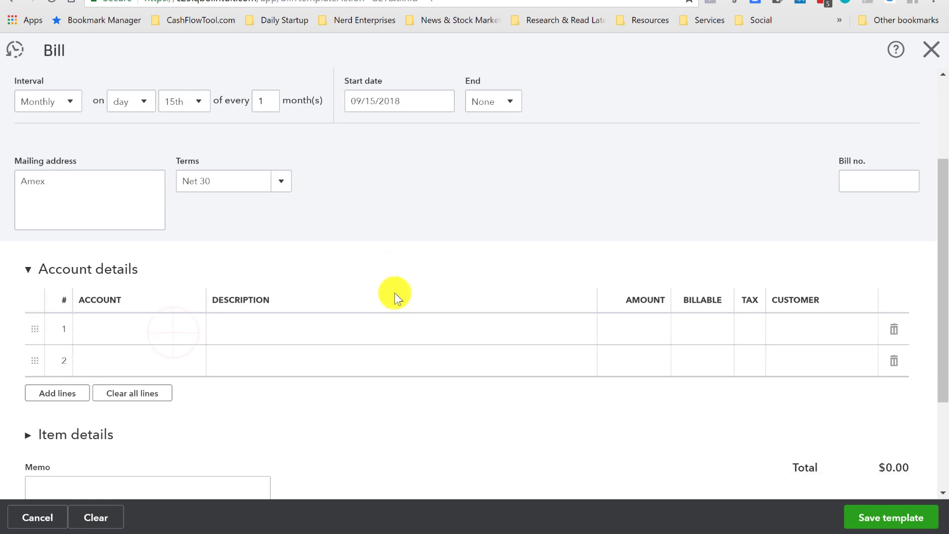
pyautogui.click(176, 319)
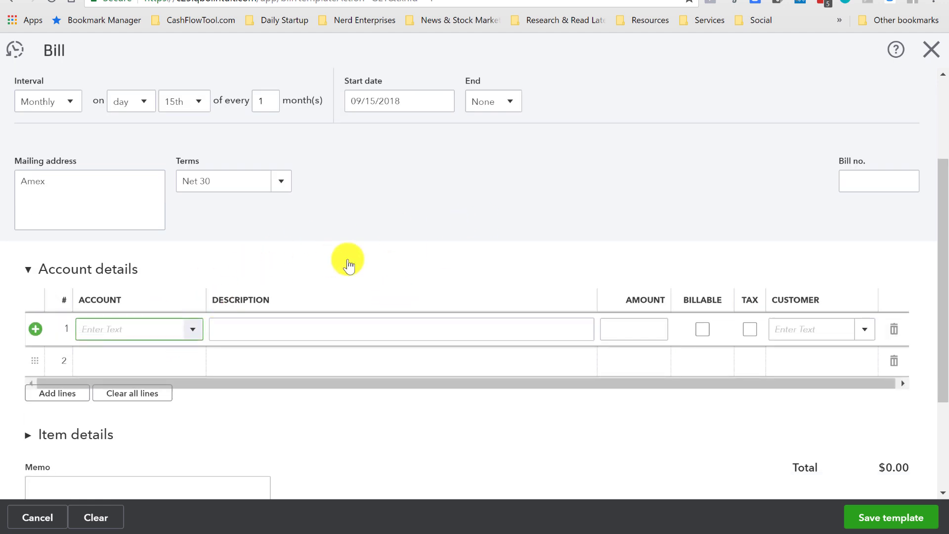
pyautogui.write('Amex')
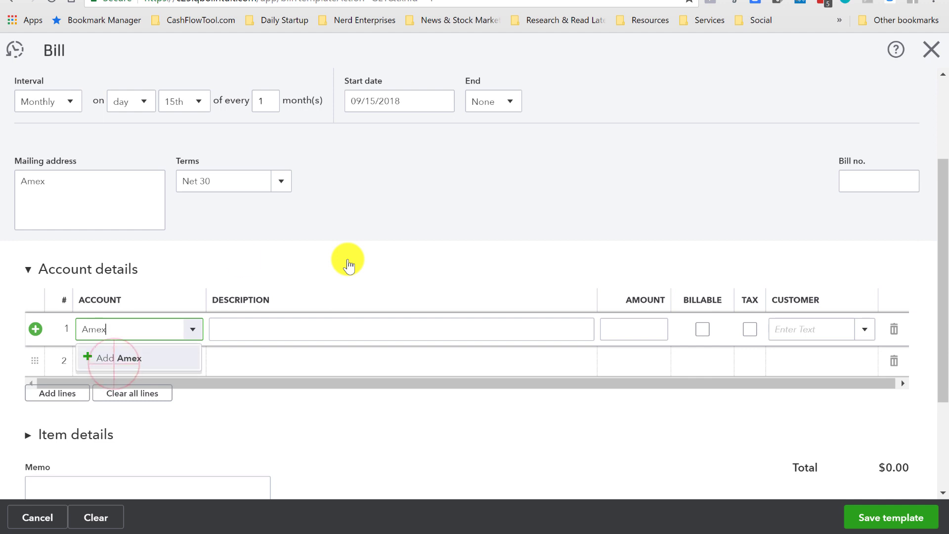
pyautogui.click(121, 359)
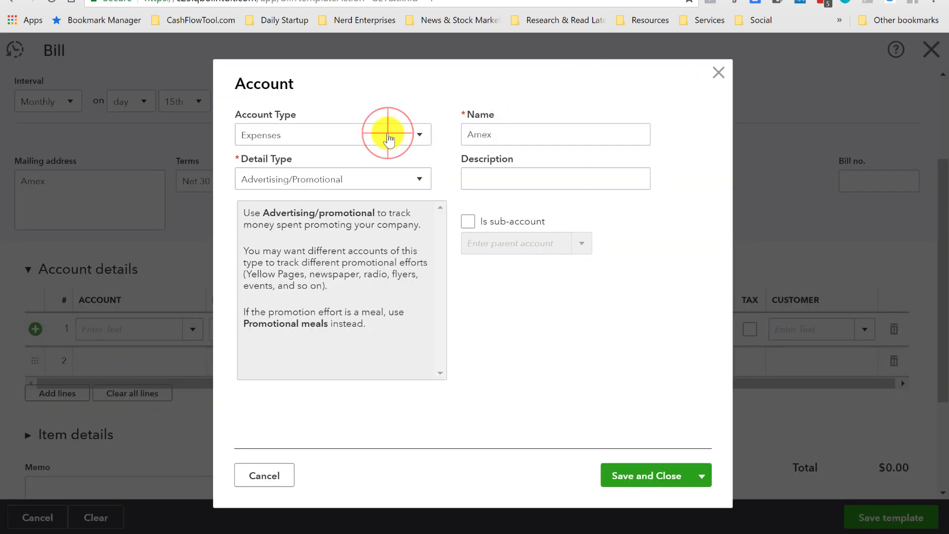
pyautogui.click(387, 133)
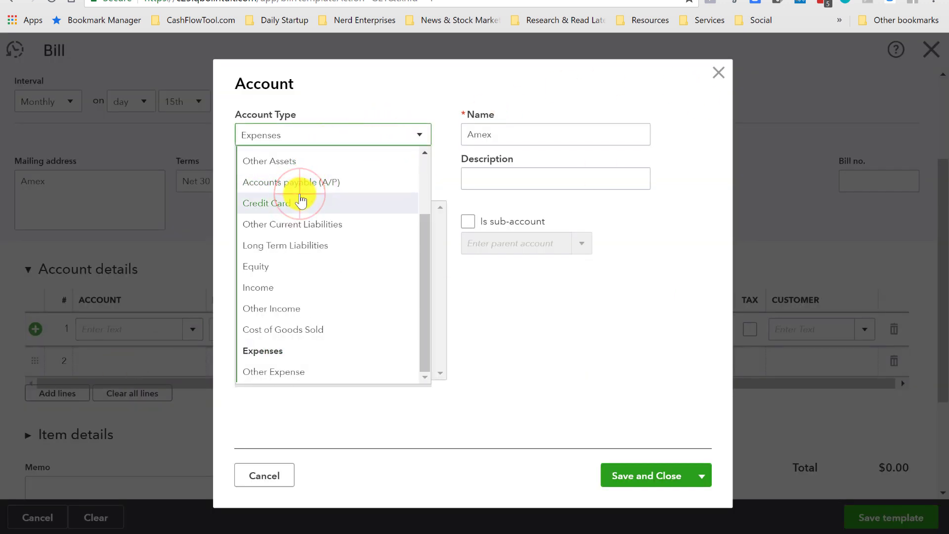
pyautogui.click(301, 202)
pyautogui.click(507, 130)
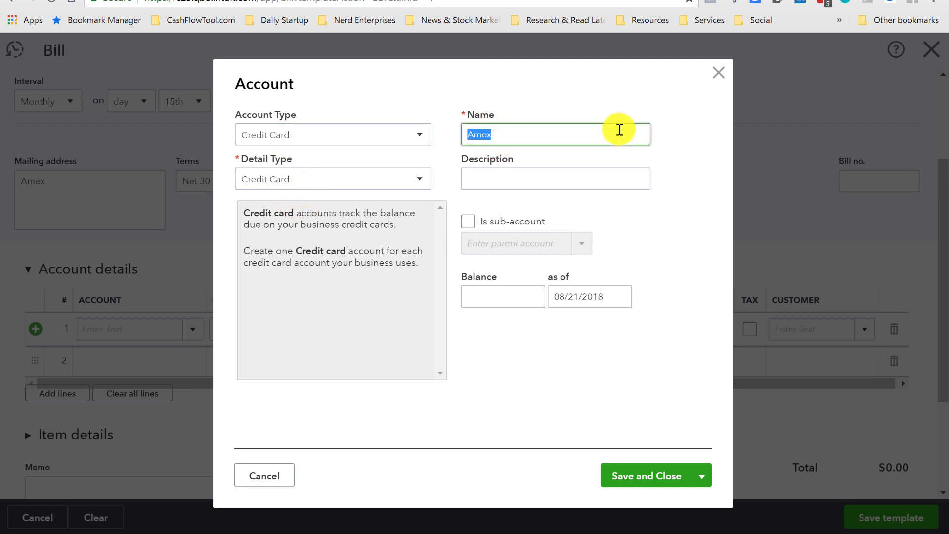
pyautogui.click(619, 130)
pyautogui.write('- 1234')
pyautogui.click(635, 472)
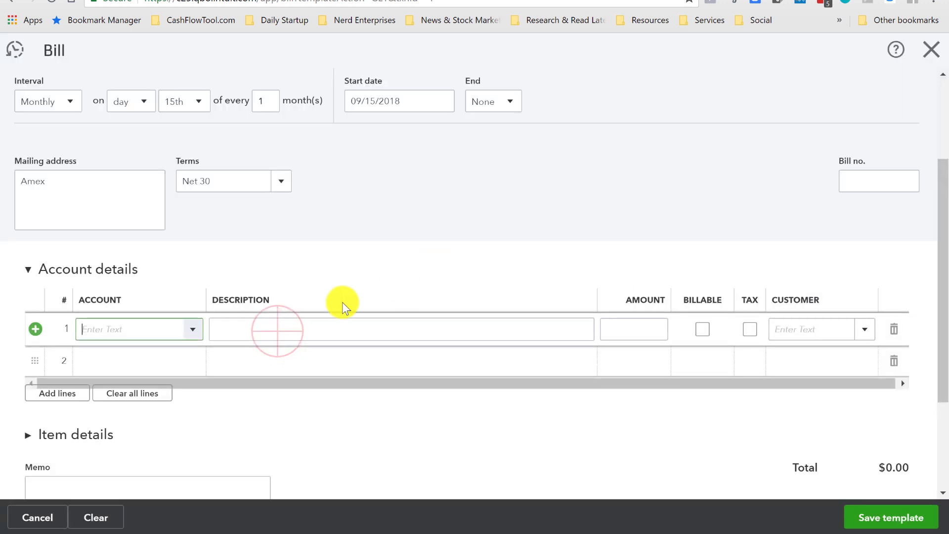
# Give line 1 amount 500 and description 'Estimate $500/month - Get correct bill amount'.
pyautogui.click(283, 329)
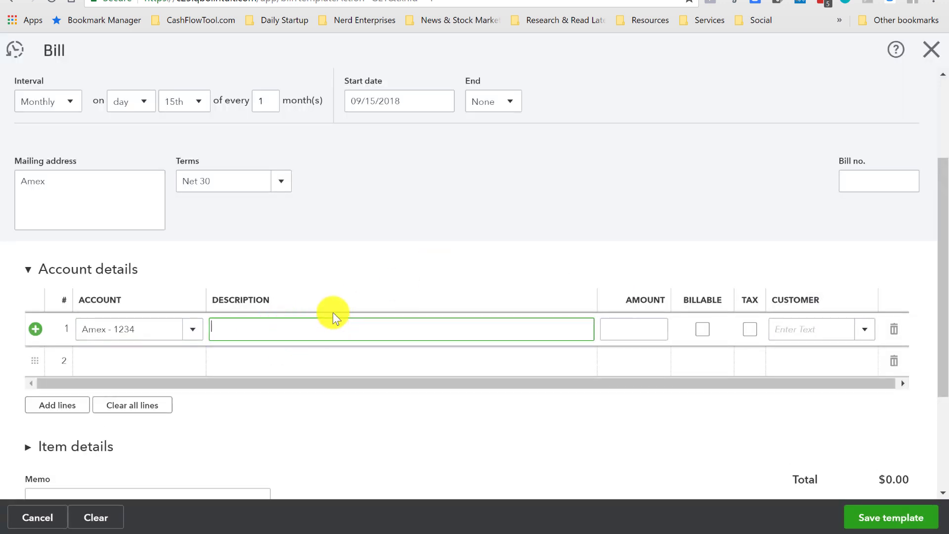
pyautogui.write('Estimate $500/month')
pyautogui.press('Tab')
pyautogui.write('500')
pyautogui.hotkey('shift', 'Tab')
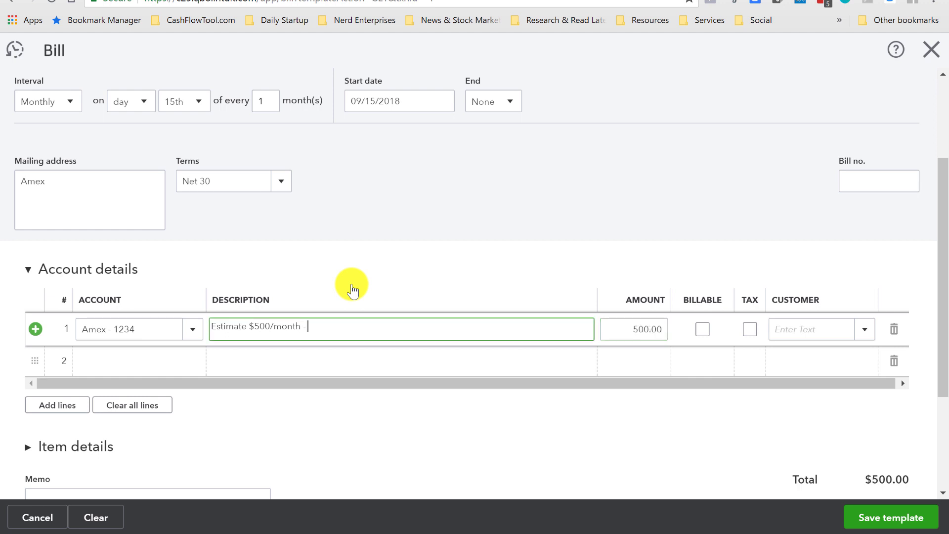
pyautogui.write('- Get correct b')
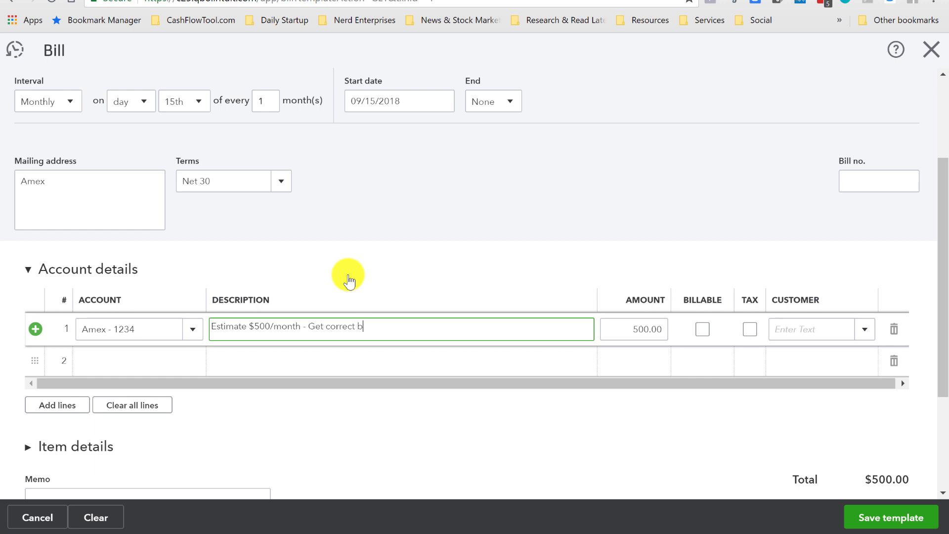
pyautogui.write('ill amount!')
pyautogui.press('Tab')
pyautogui.click(447, 314)
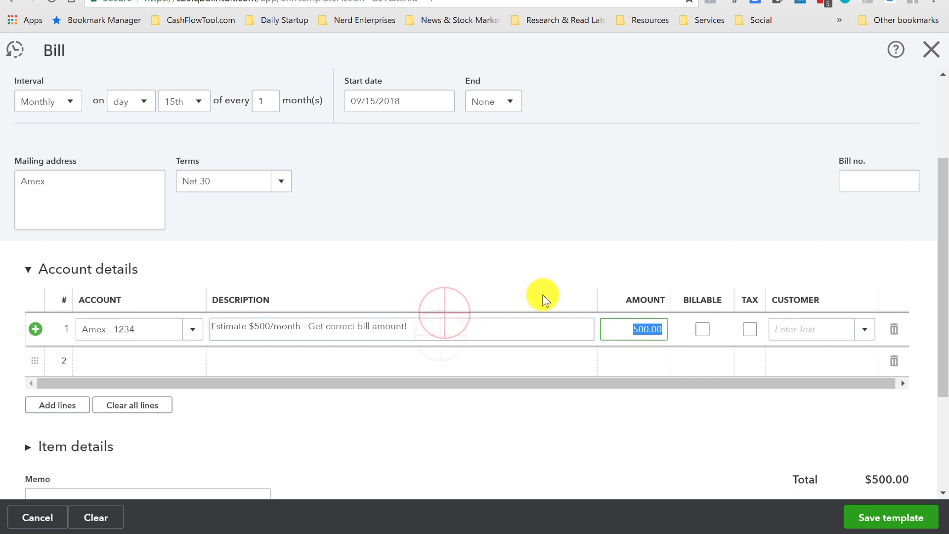
pyautogui.tripleClick(439, 325)
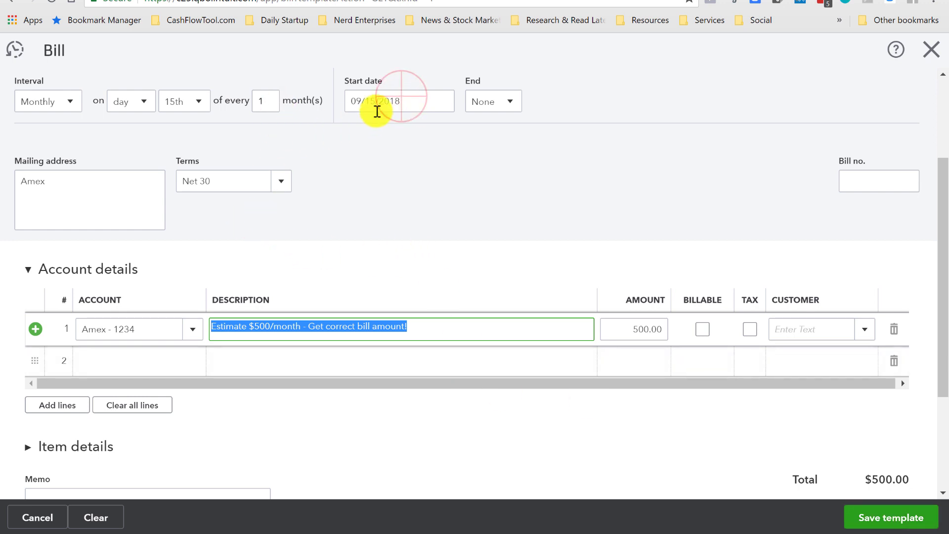
pyautogui.click(407, 99)
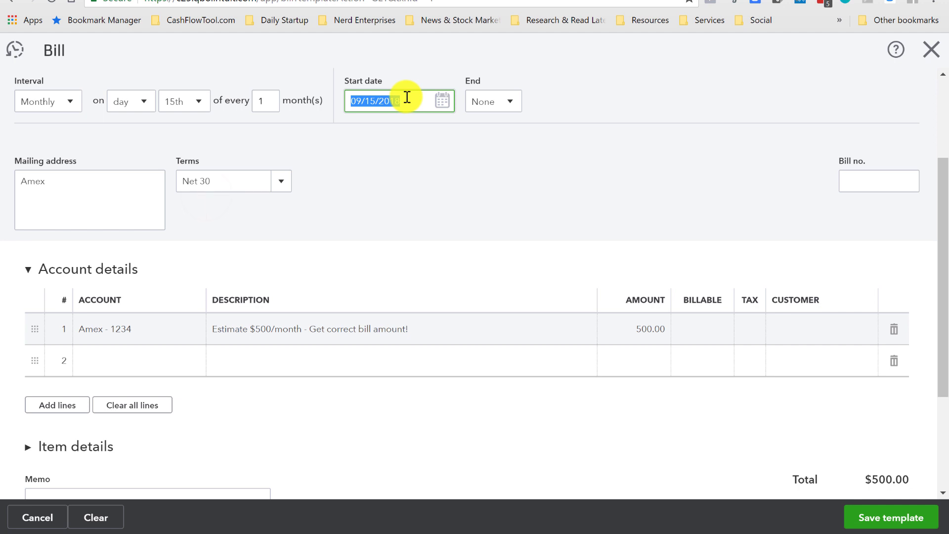
pyautogui.click(208, 181)
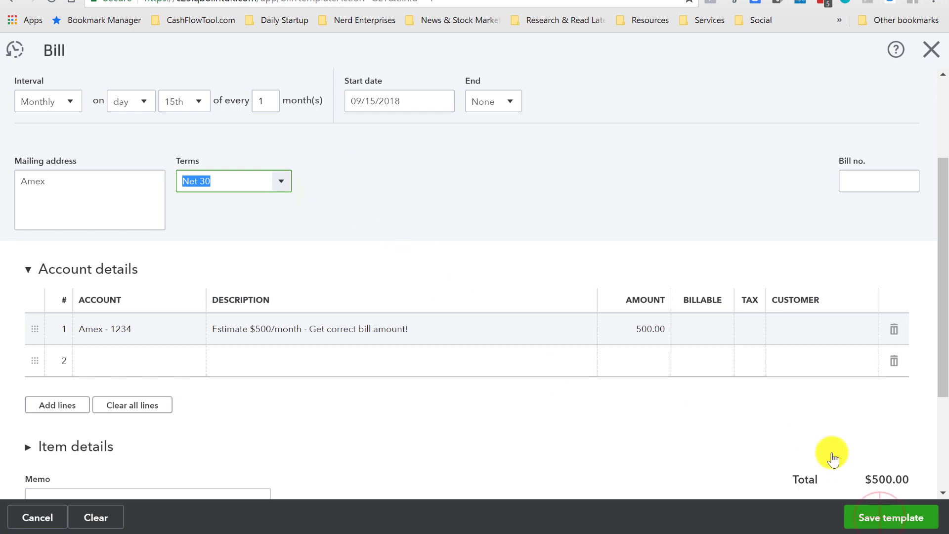
# Save the template and create a new bill from the Amex - 1234 template.
pyautogui.click(889, 517)
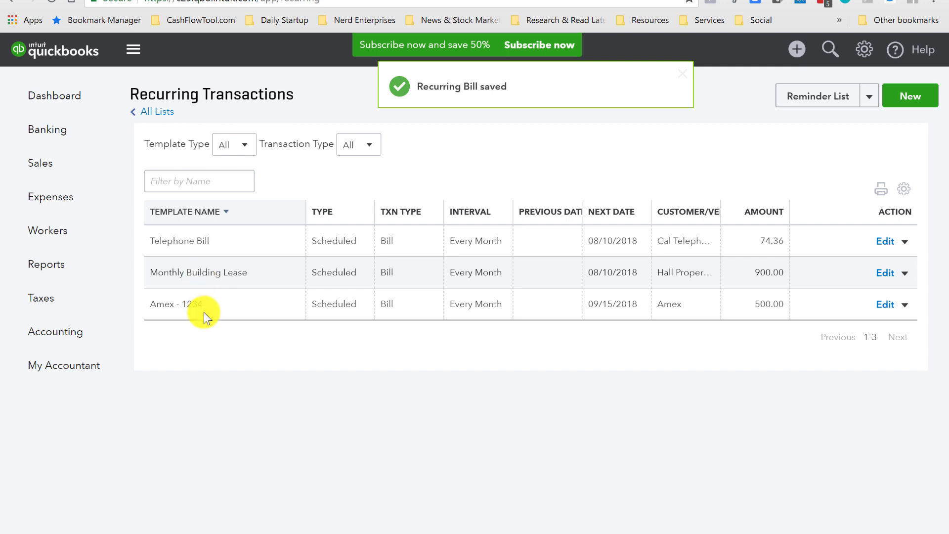
pyautogui.click(906, 305)
pyautogui.click(821, 333)
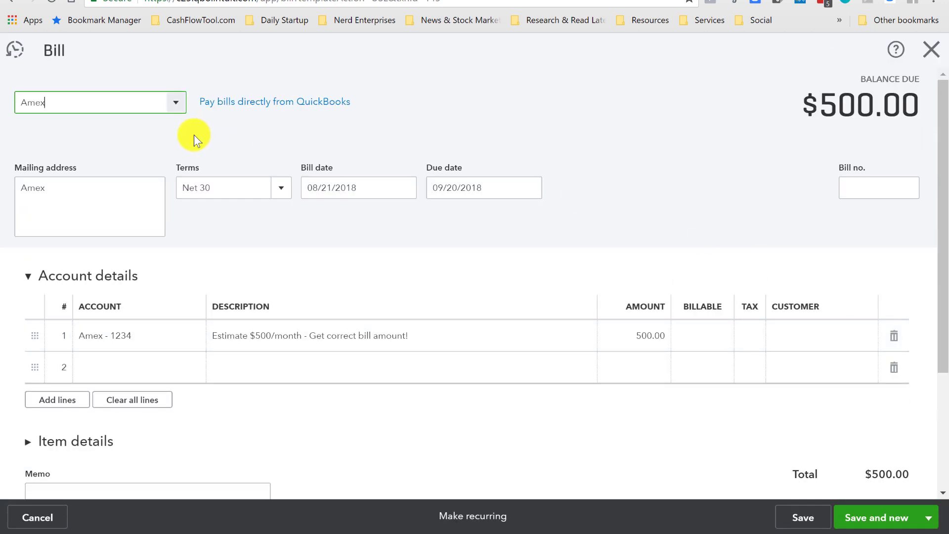
# Keep the bill line amount at 500.00 and clear its billable mark.
pyautogui.click(421, 336)
pyautogui.click(435, 336)
pyautogui.click(636, 336)
pyautogui.write('750')
pyautogui.press('Tab')
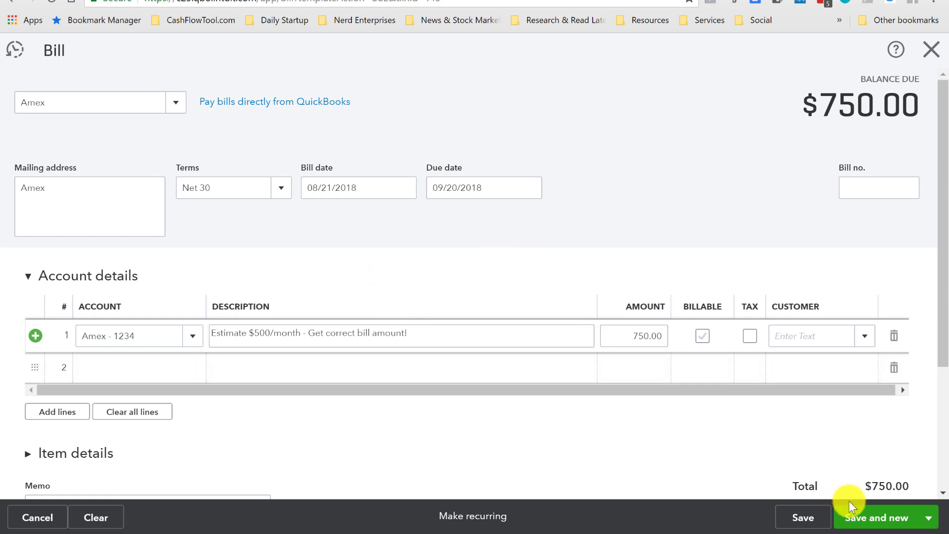
pyautogui.click(703, 336)
pyautogui.click(636, 336)
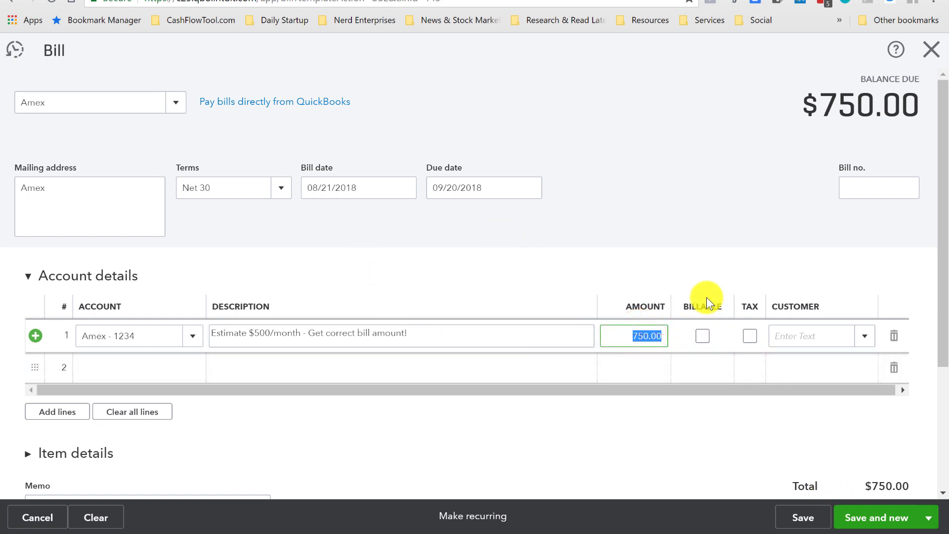
pyautogui.write('500')
pyautogui.press('Tab')
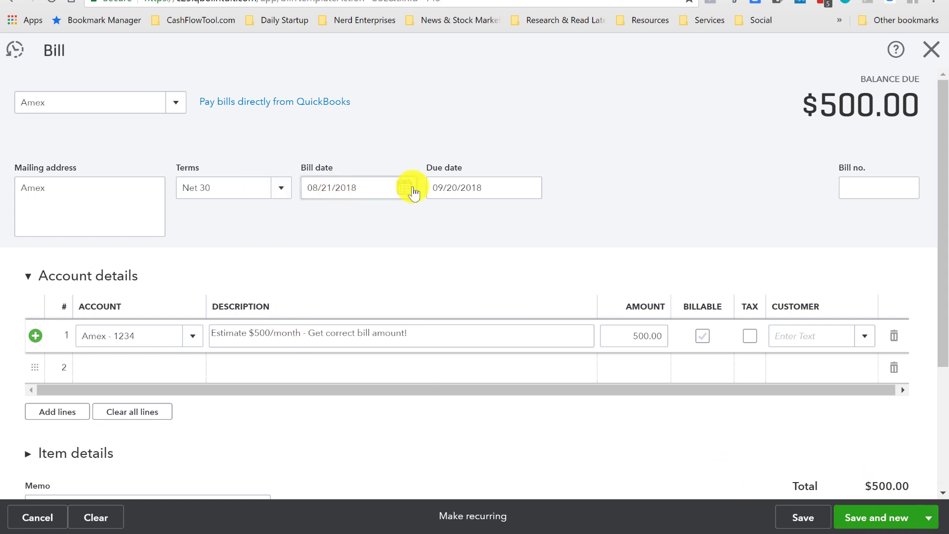
# Date the bill 08/15/2018, then save and close it.
pyautogui.click(404, 188)
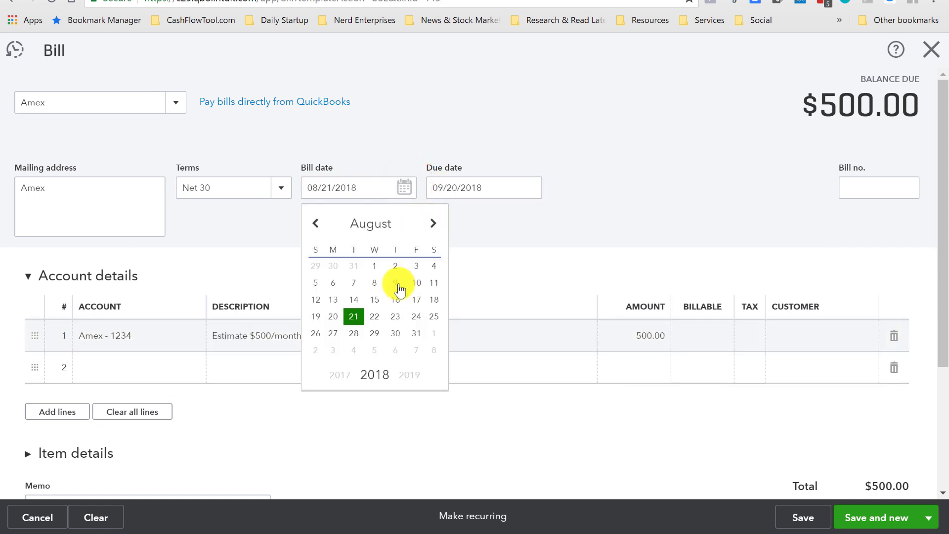
pyautogui.click(374, 299)
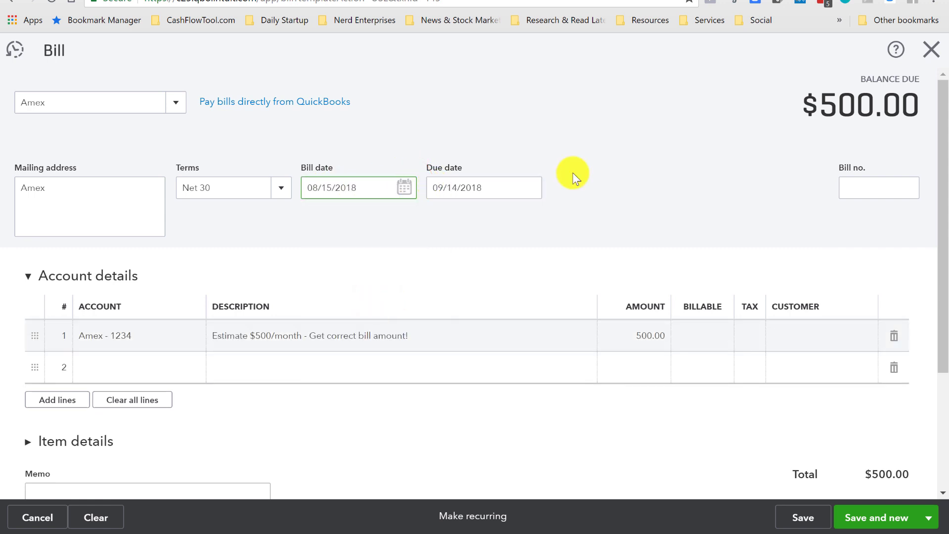
pyautogui.click(912, 524)
pyautogui.click(835, 497)
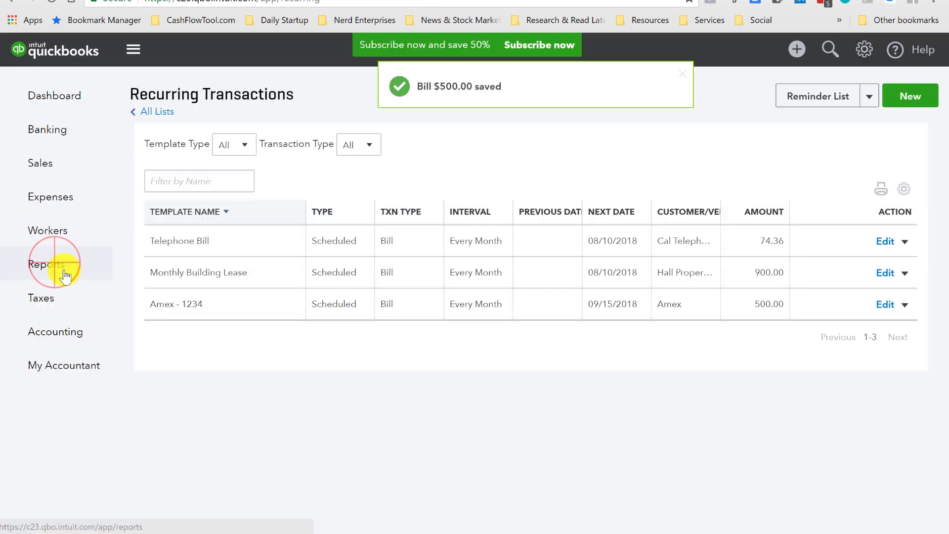
# Open the Unpaid Bills report and review the $500.00 Amex bill due 09/14/2018.
pyautogui.click(55, 271)
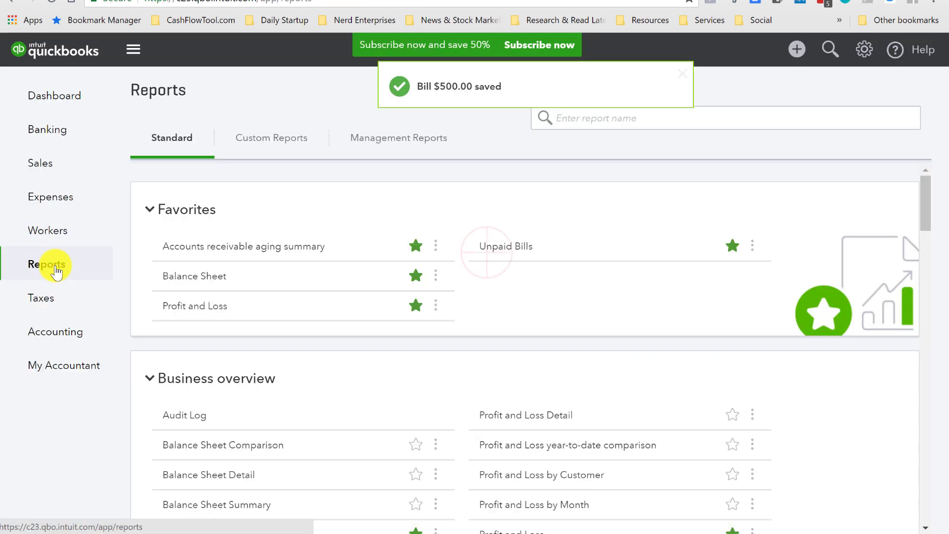
pyautogui.click(492, 248)
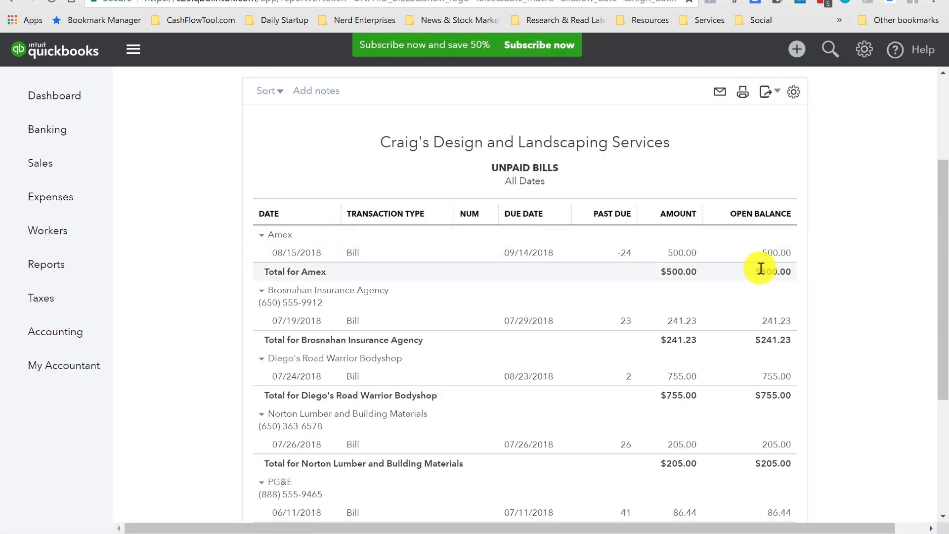
pyautogui.scroll(-2, 617, 250)
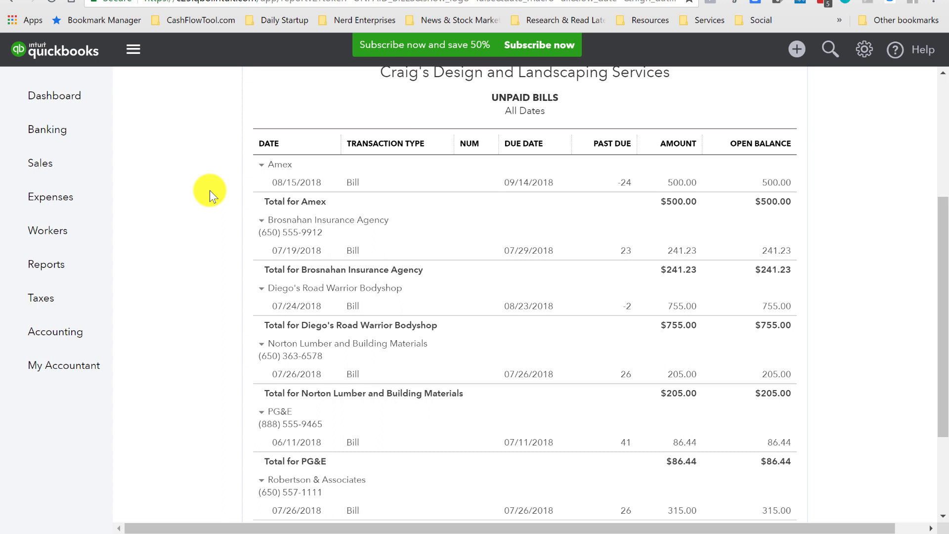
pyautogui.click(210, 191)
pyautogui.click(689, 186)
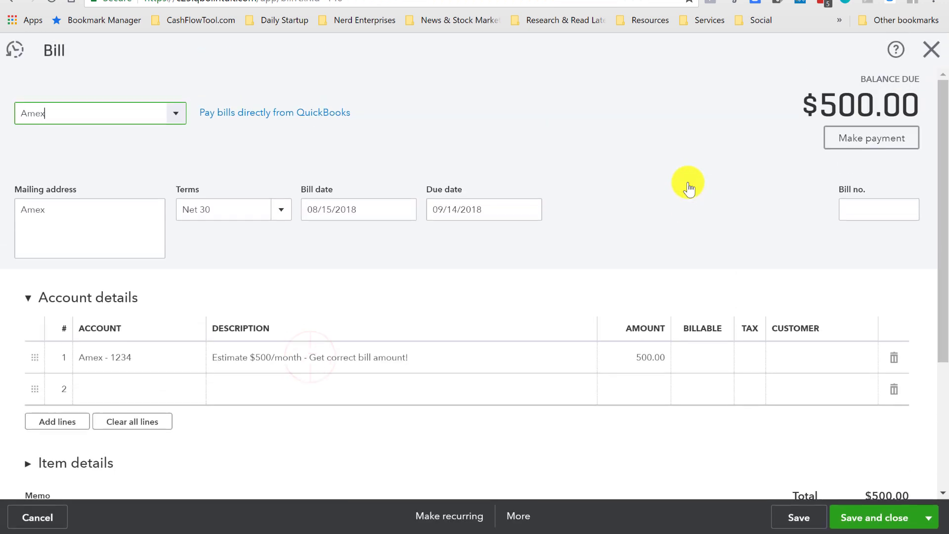
pyautogui.click(311, 352)
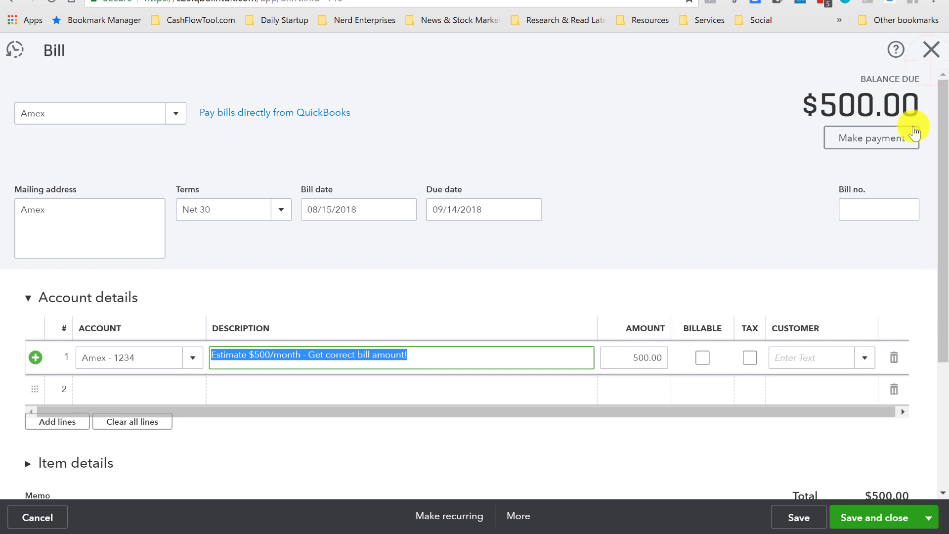
pyautogui.click(930, 49)
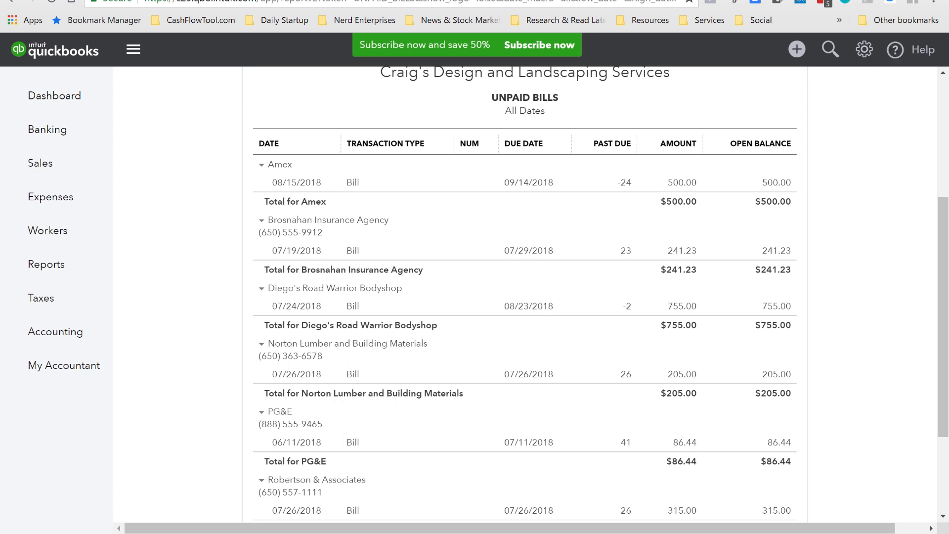
# Search the reports list for 'Expense' and open Expenses by Vendor Summary.
pyautogui.click(40, 267)
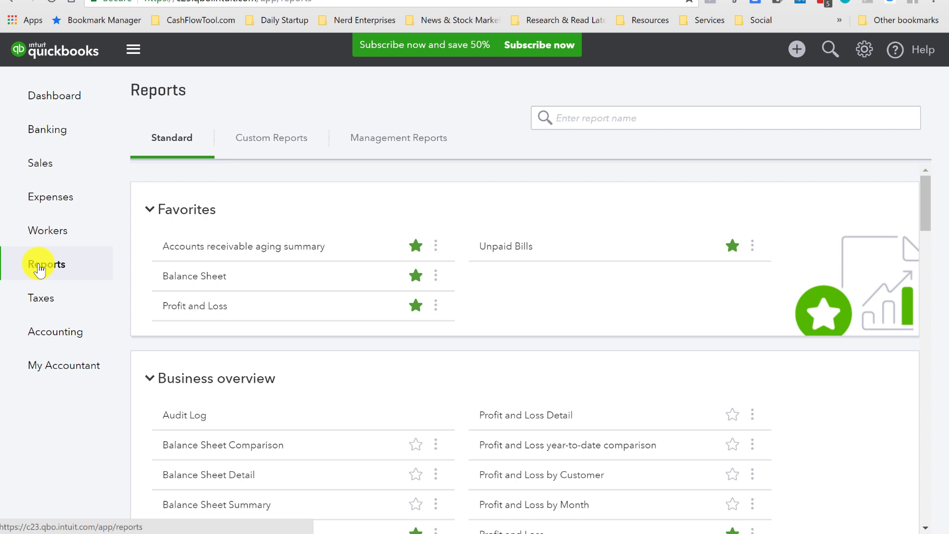
pyautogui.hotkey('ctrl', 'f')
pyautogui.write('sales by')
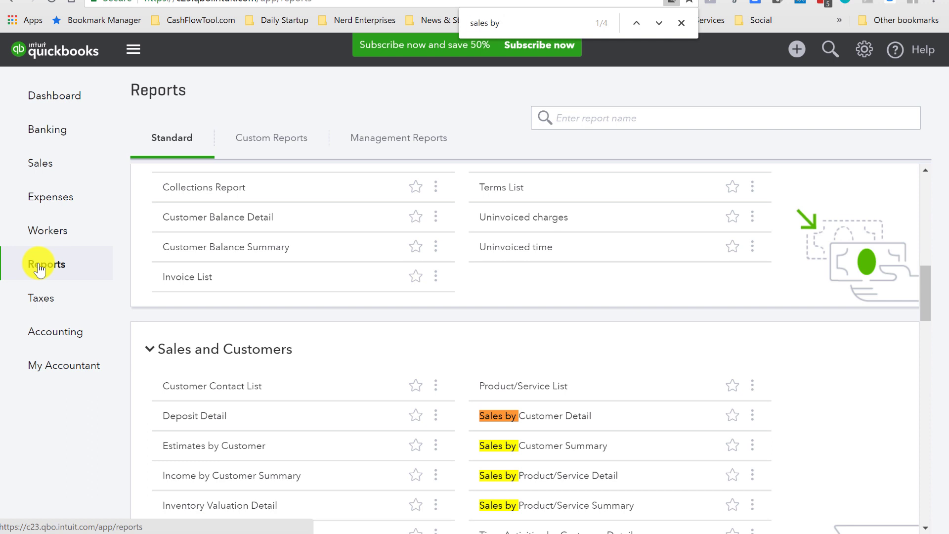
pyautogui.hotkey('ctrl', 'f')
pyautogui.write('Expense')
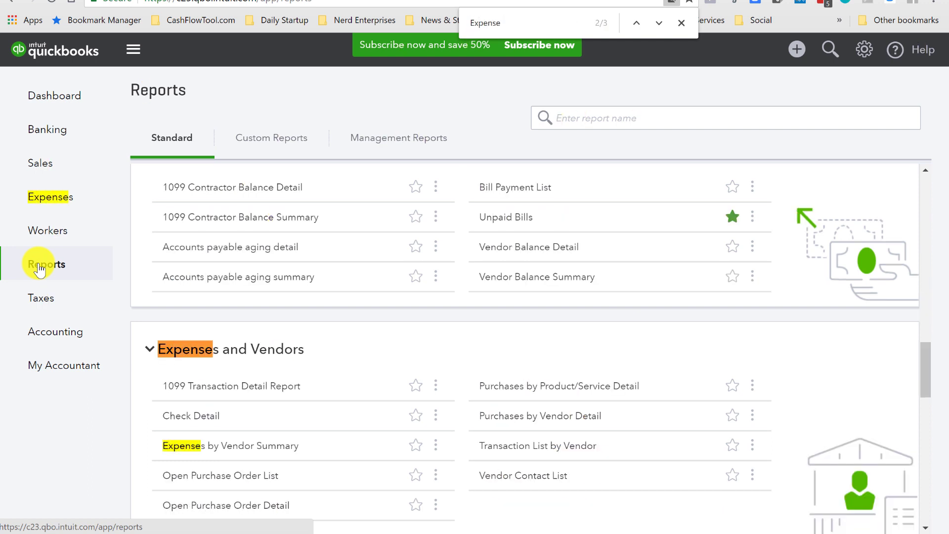
pyautogui.click(275, 450)
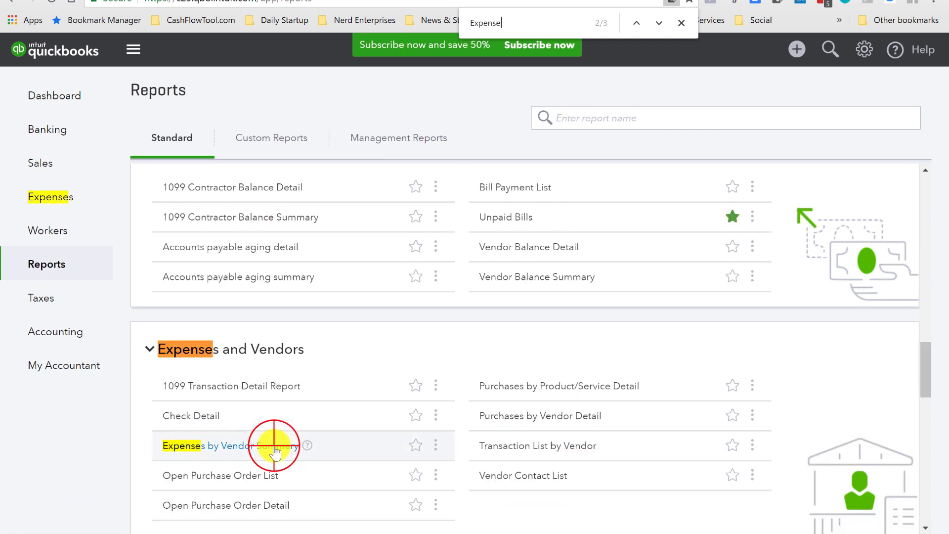
# Run the report with columns by Months, then return to the reports list.
pyautogui.scroll(3, 247, 248)
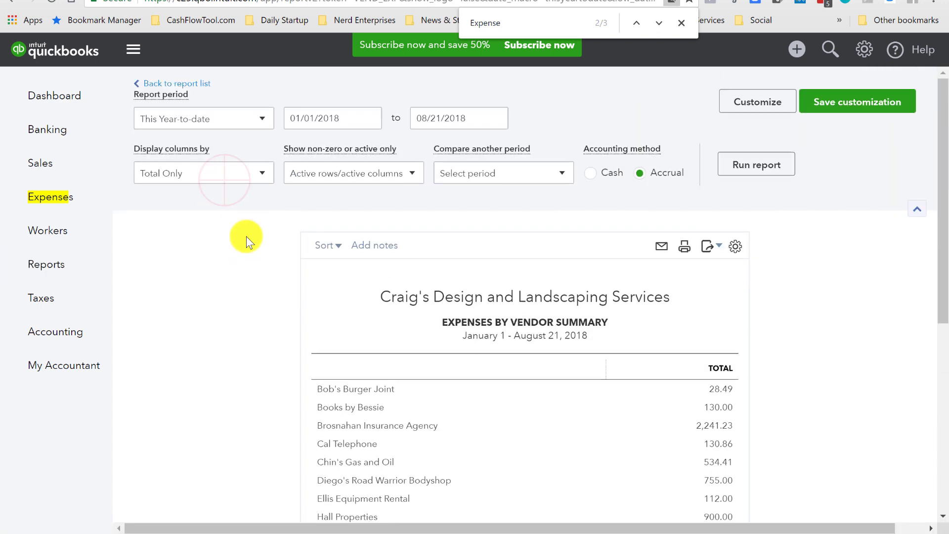
pyautogui.click(233, 174)
pyautogui.click(148, 264)
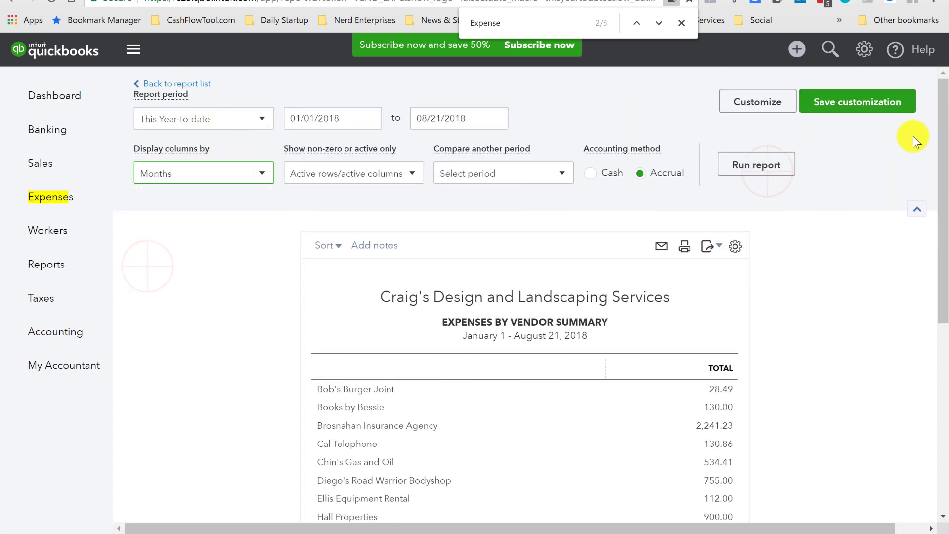
pyautogui.click(781, 165)
pyautogui.scroll(-3, 398, 353)
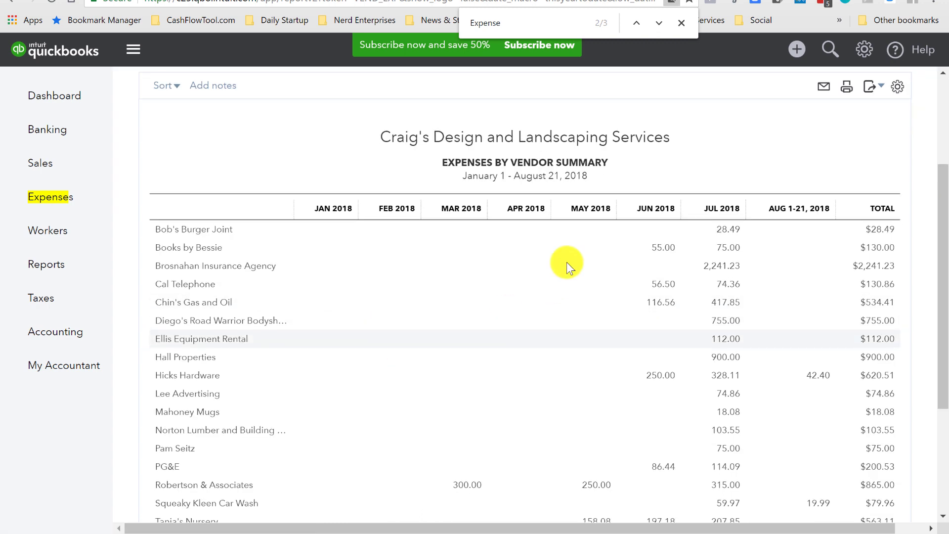
pyautogui.scroll(-4, 567, 266)
pyautogui.scroll(1, 690, 295)
pyautogui.scroll(3, 690, 296)
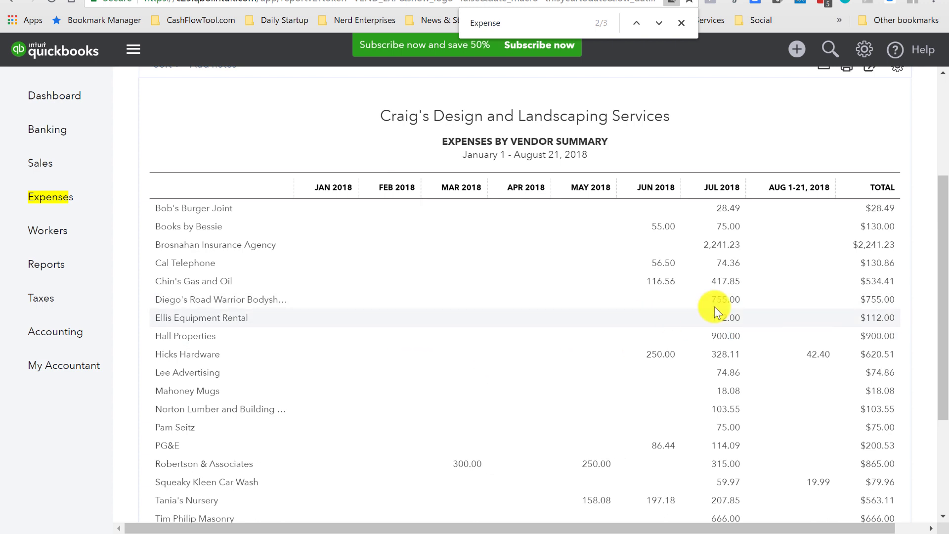
pyautogui.click(680, 23)
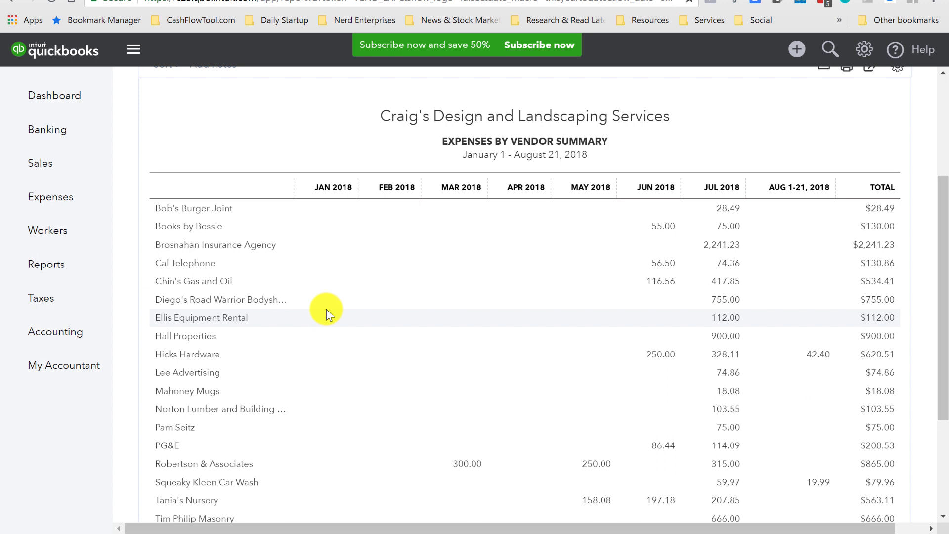
pyautogui.click(45, 277)
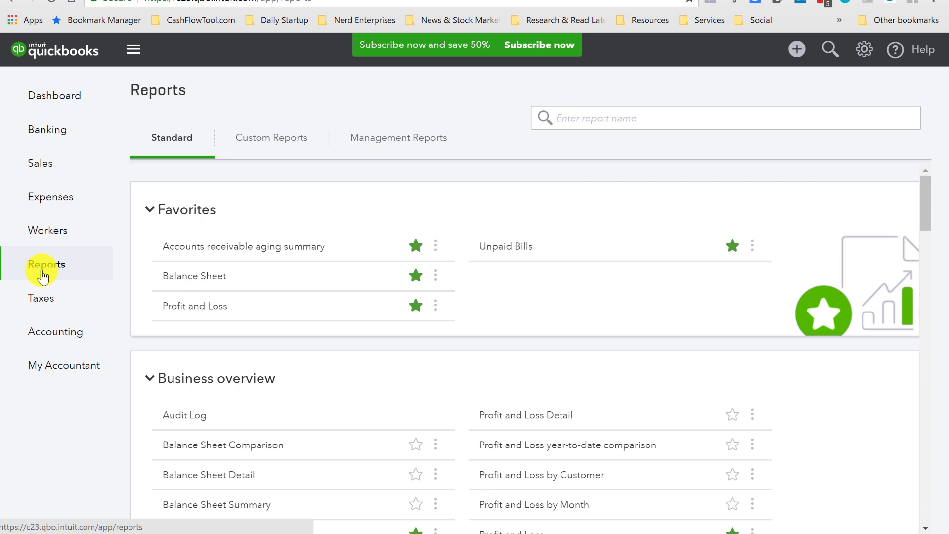
# Export the Unpaid Bills favorite report to Excel and open the downloaded workbook.
pyautogui.click(555, 170)
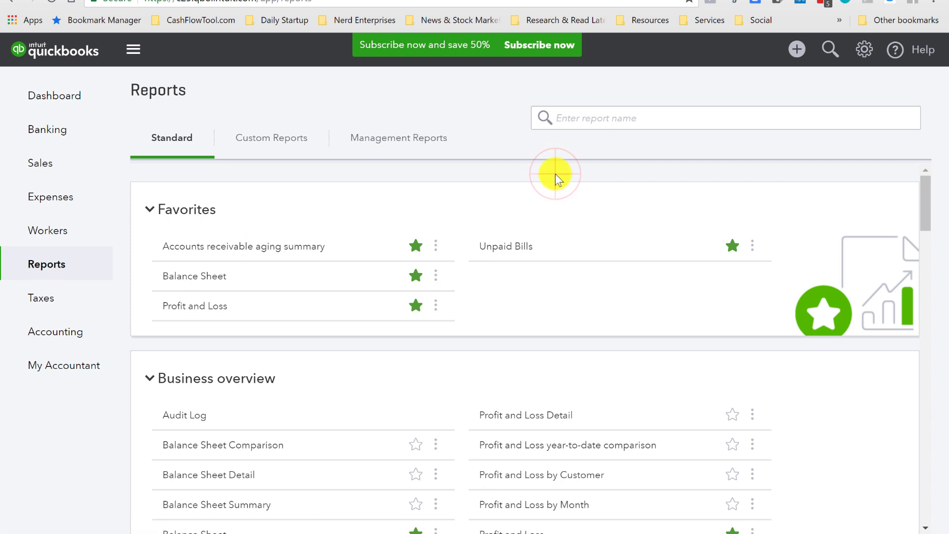
pyautogui.click(495, 245)
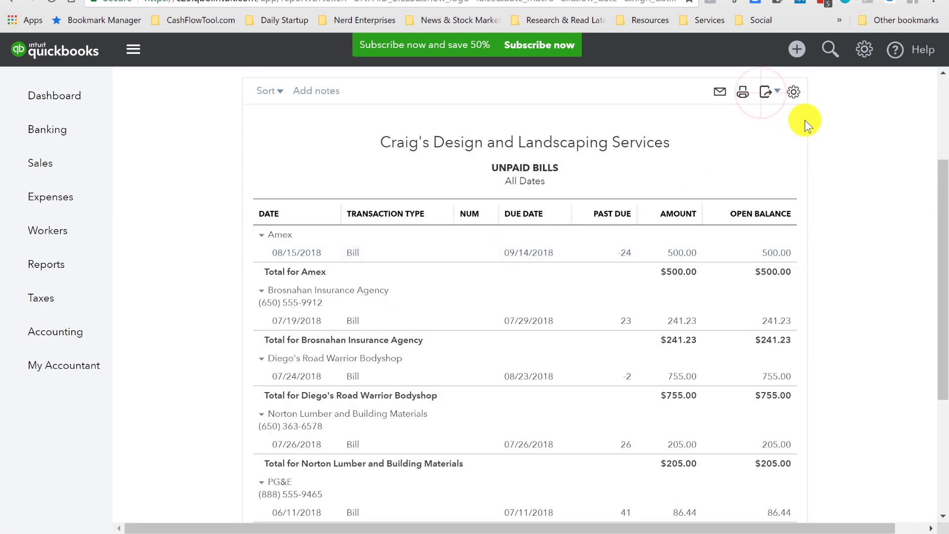
pyautogui.click(768, 91)
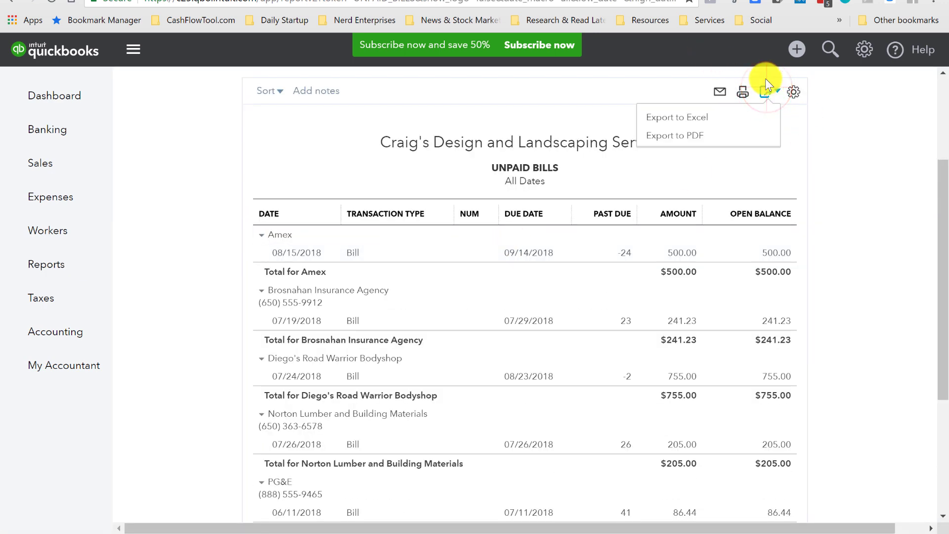
pyautogui.click(678, 121)
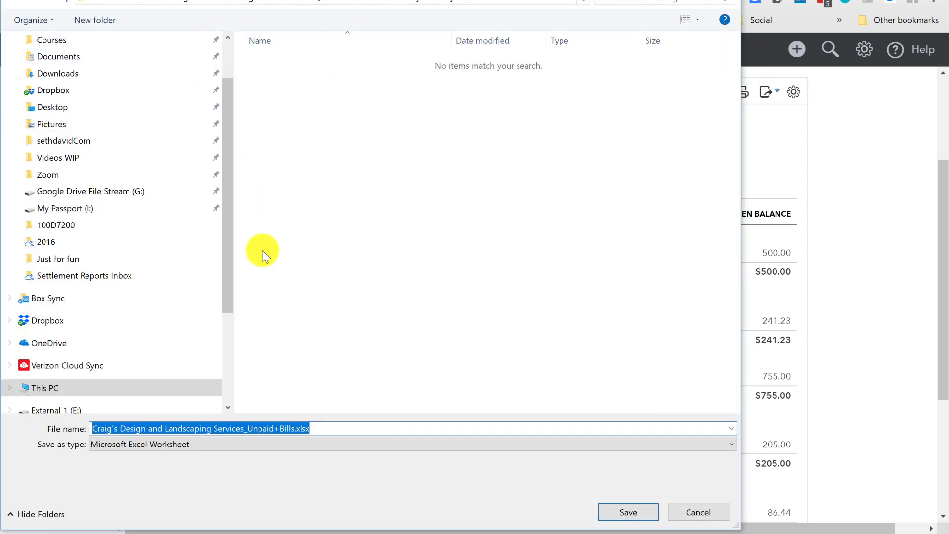
pyautogui.click(616, 511)
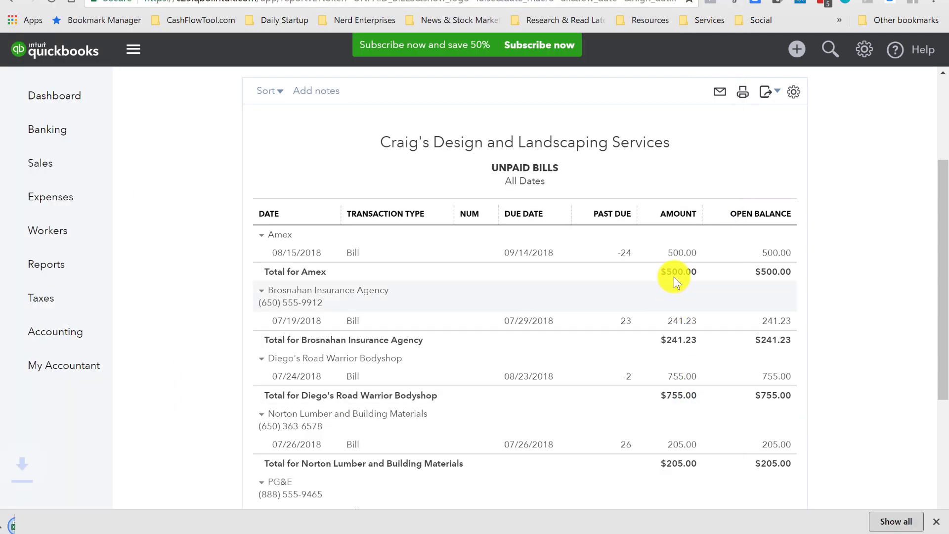
pyautogui.click(61, 520)
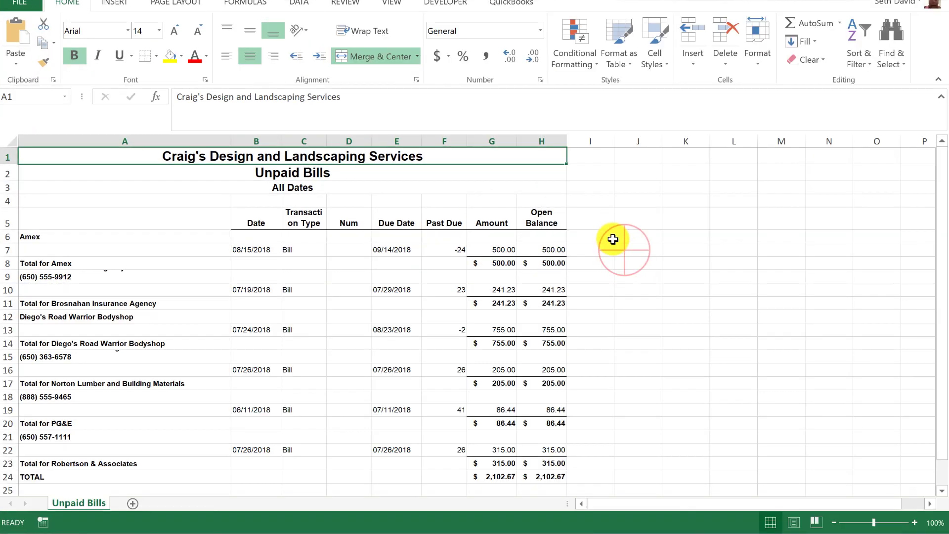
# Enter payments =H10 (241.23) in J10 and 350 in J13.
pyautogui.click(637, 250)
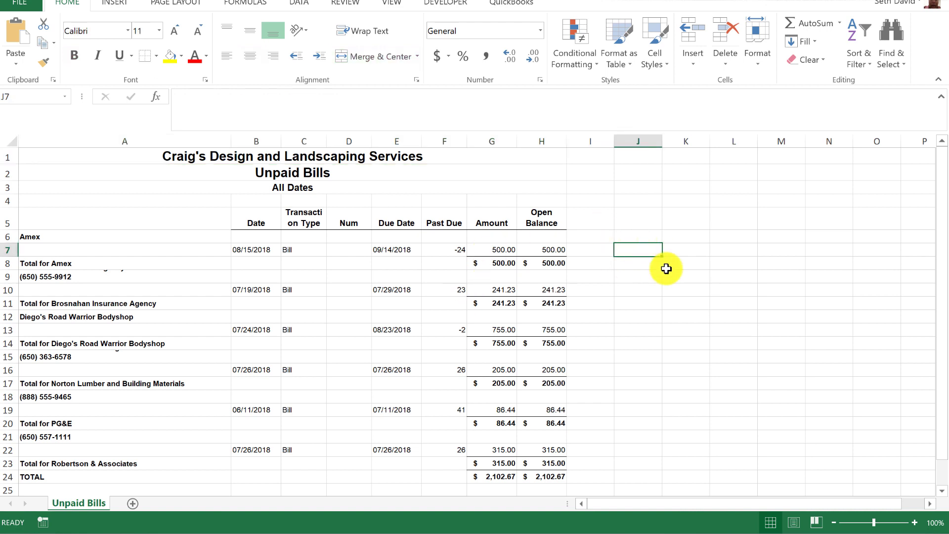
pyautogui.press('Down')
pyautogui.press('Down')
pyautogui.press('Down')
pyautogui.press('Down')
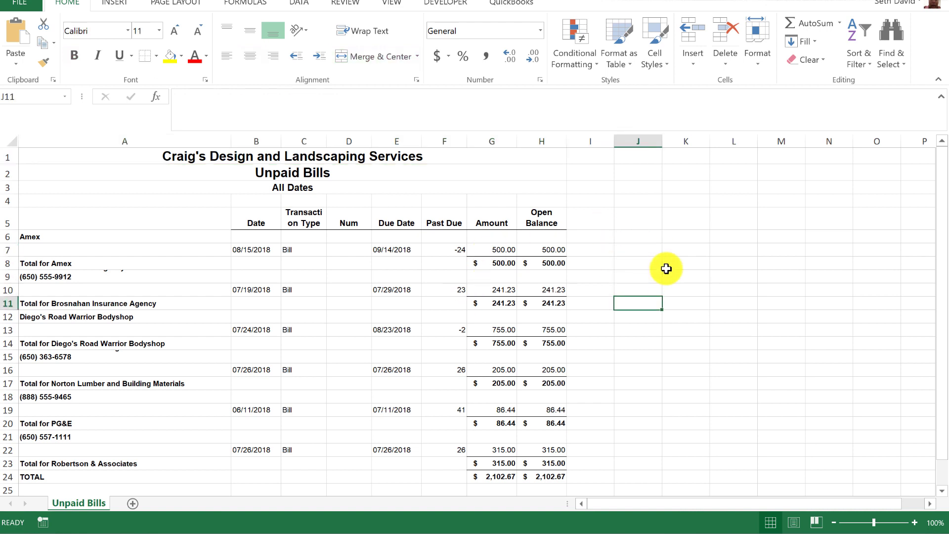
pyautogui.press('Up')
pyautogui.write('=')
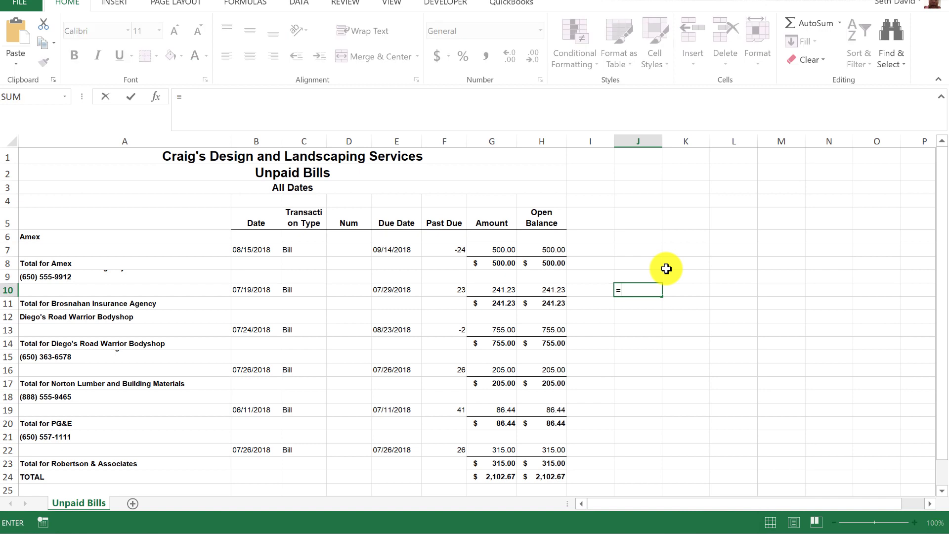
pyautogui.press('Left')
pyautogui.press('Left')
pyautogui.press('Return')
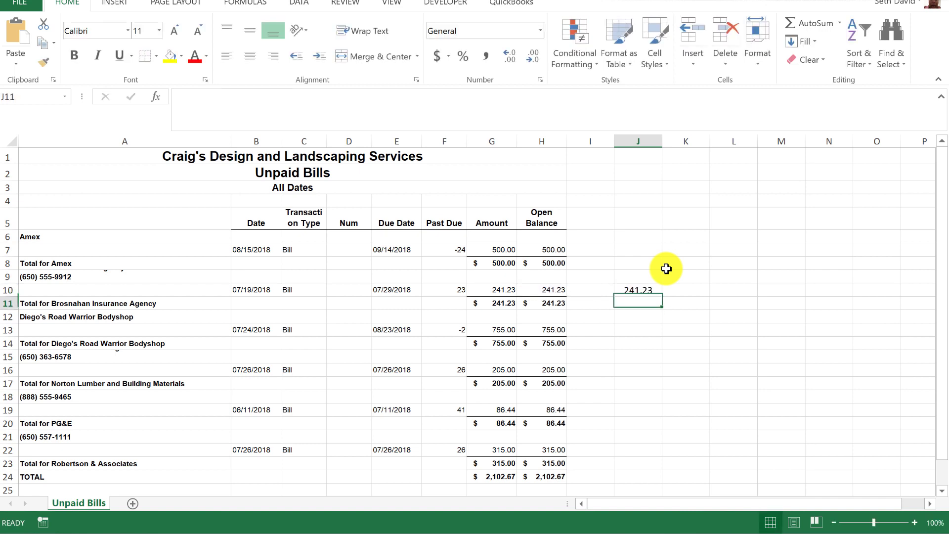
pyautogui.press('Up')
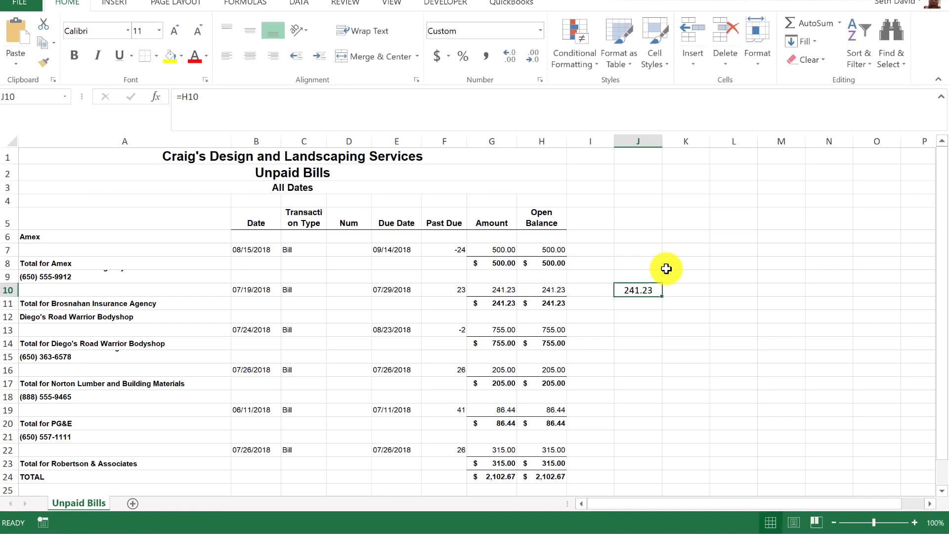
pyautogui.press('Down')
pyautogui.press('Down')
pyautogui.press('Down')
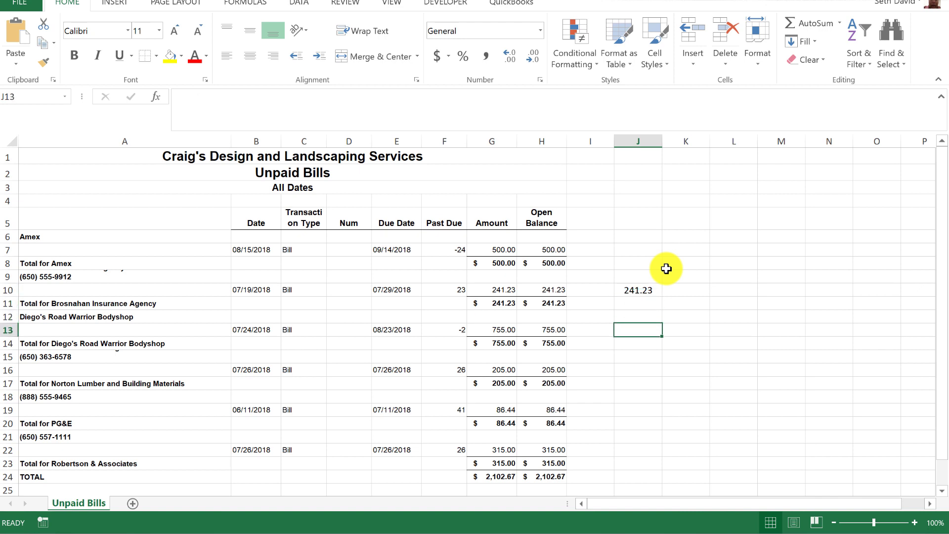
pyautogui.write('350')
pyautogui.press('Return')
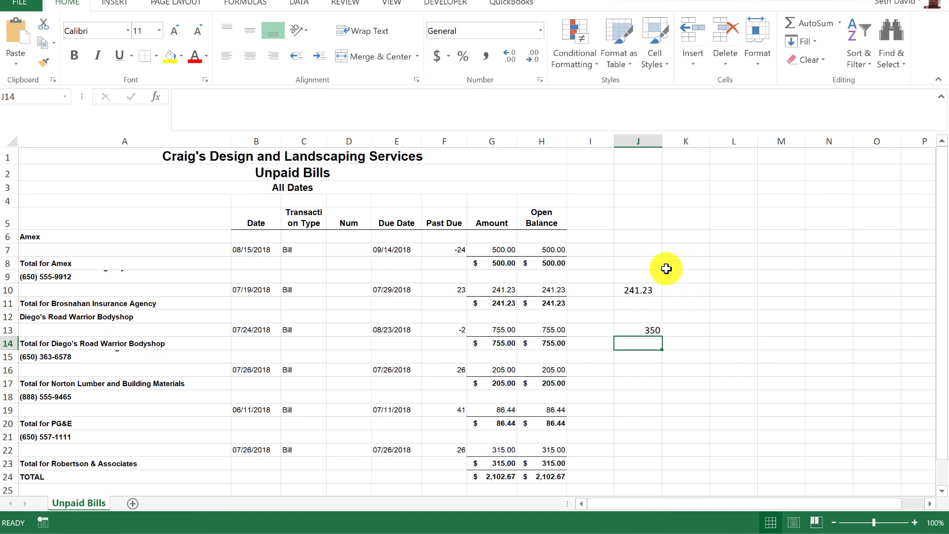
pyautogui.press('Down')
pyautogui.press('Down')
pyautogui.press('Down')
pyautogui.press('Down')
pyautogui.press('Down')
pyautogui.press('Down')
pyautogui.press('Down')
pyautogui.press('Down')
pyautogui.press('Down')
pyautogui.press('Down')
pyautogui.press('Down')
pyautogui.press('Down')
pyautogui.press('Down')
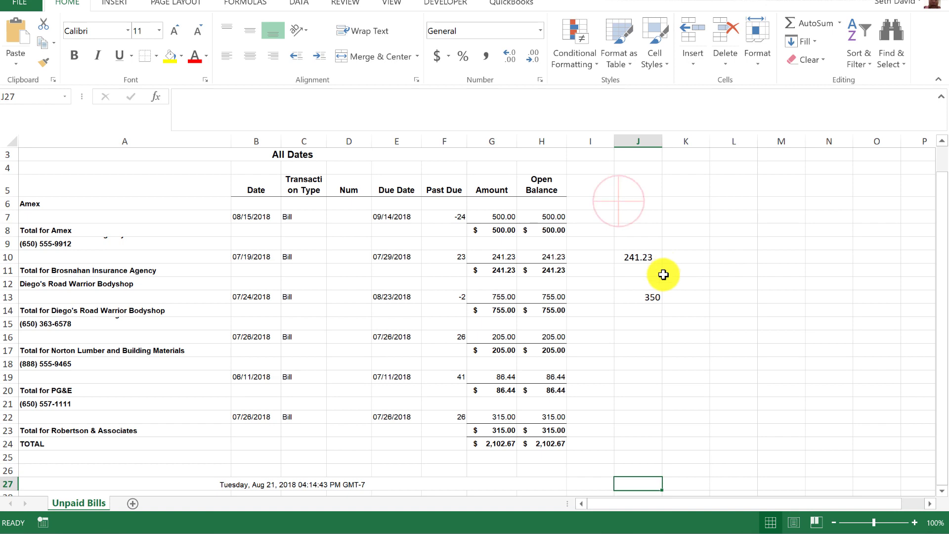
# Apply Comma Style to column J and delete the date footer in A27.
pyautogui.keyDown('shift'); pyautogui.click(625, 198); pyautogui.keyUp('shift')
pyautogui.scroll(1, 625, 197)
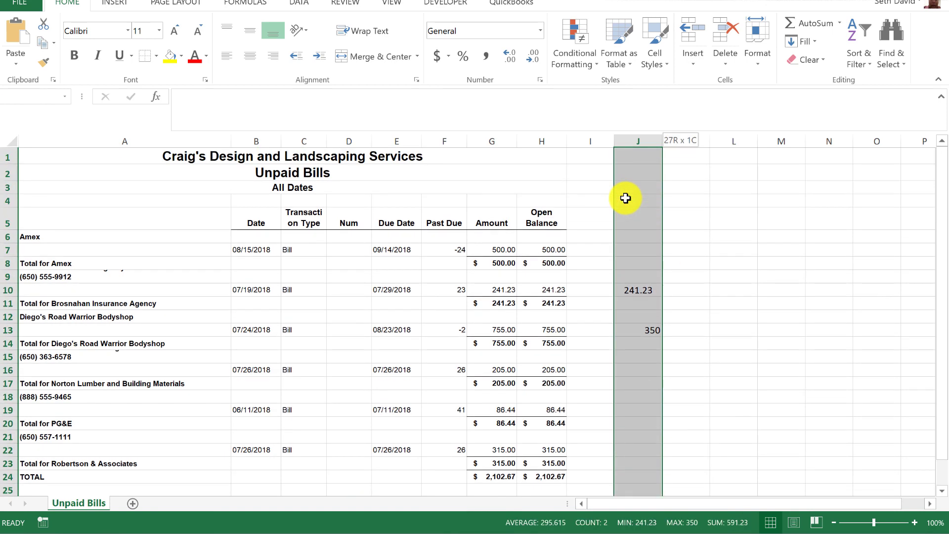
pyautogui.click(486, 55)
pyautogui.scroll(-4, 620, 290)
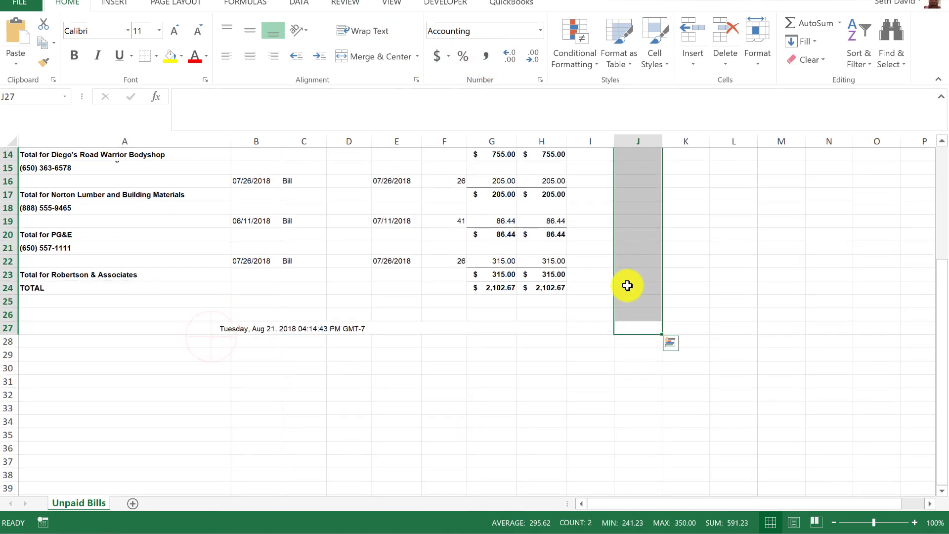
pyautogui.click(227, 325)
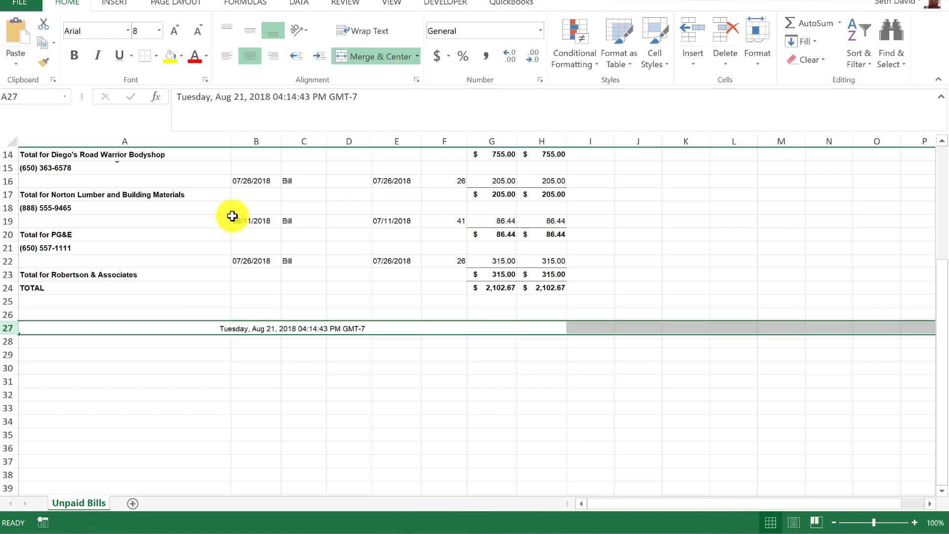
pyautogui.press('Delete')
pyautogui.press('Right')
pyautogui.hotkey('ctrl', 'Up')
pyautogui.hotkey('ctrl', 'Up')
pyautogui.hotkey('ctrl', 'Up')
pyautogui.hotkey('ctrl', 'Up')
pyautogui.hotkey('ctrl', 'Up')
pyautogui.hotkey('ctrl', 'Up')
pyautogui.hotkey('ctrl', 'Home')
pyautogui.press('Down')
pyautogui.press('Down')
pyautogui.press('Down')
pyautogui.press('Down')
pyautogui.press('Down')
pyautogui.press('Down')
# Freeze the header rows above row 6.
pyautogui.press('Up')
pyautogui.hotkey('alt', 'w')
pyautogui.press('f')
pyautogui.press('f')
# Label row 26 'Total to be paid' and enter =SUM(J6:J25) in J26.
pyautogui.press('pagedown')
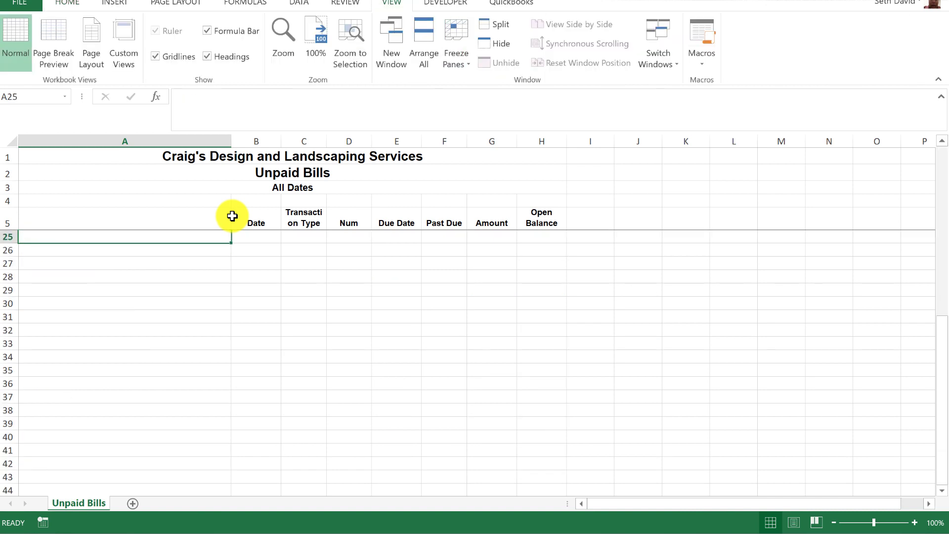
pyautogui.press('Up')
pyautogui.press('Up')
pyautogui.press('Up')
pyautogui.press('Up')
pyautogui.press('Up')
pyautogui.press('Up')
pyautogui.press('Down')
pyautogui.press('Down')
pyautogui.press('Down')
pyautogui.press('Down')
pyautogui.press('Down')
pyautogui.press('Down')
pyautogui.press('Down')
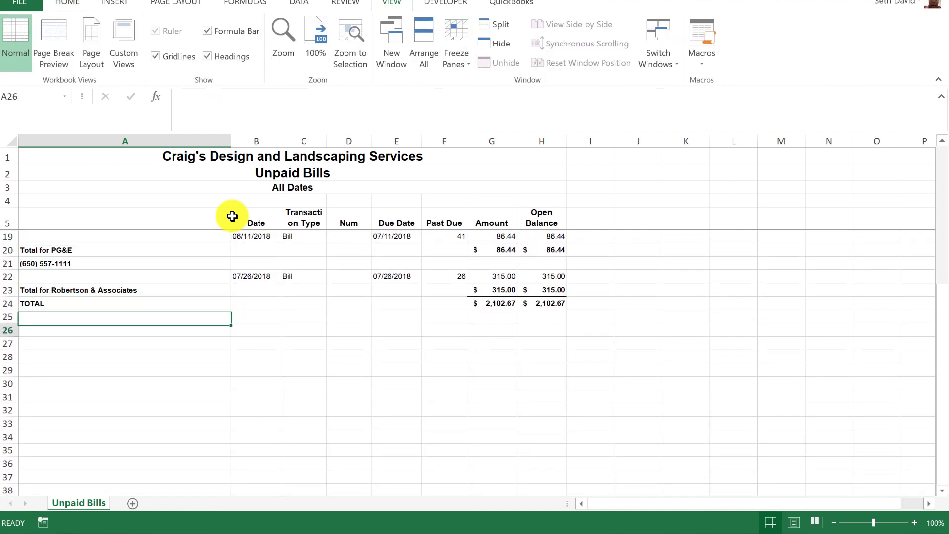
pyautogui.write('Total ')
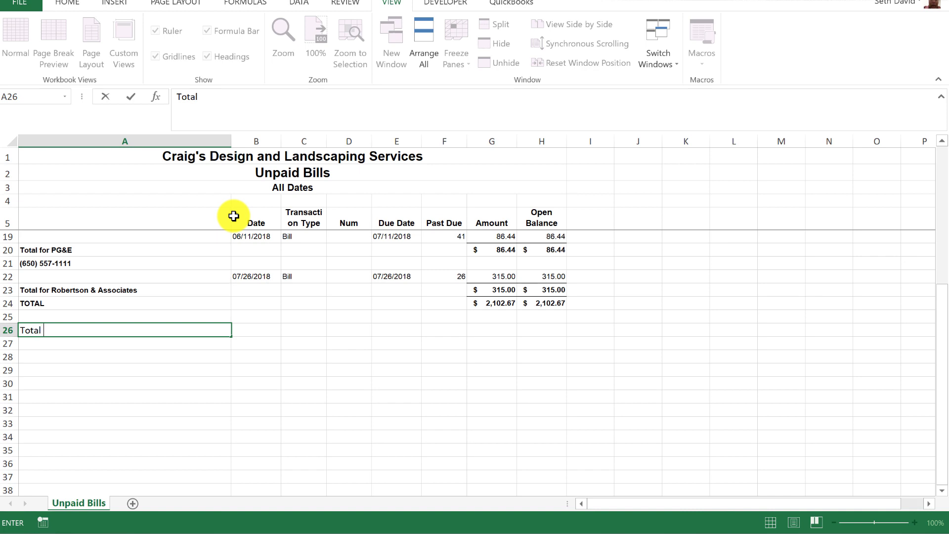
pyautogui.write('to be paid')
pyautogui.press('Tab')
pyautogui.press('Tab')
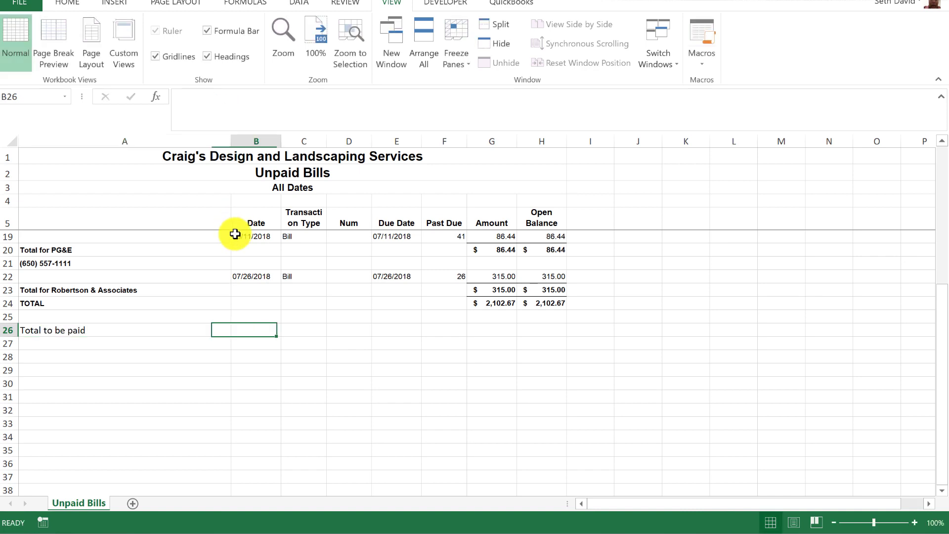
pyautogui.press('Tab')
pyautogui.press('Tab')
pyautogui.press('Tab')
pyautogui.press('Tab')
pyautogui.press('Tab')
pyautogui.press('Tab')
pyautogui.press('Tab')
pyautogui.write('=s')
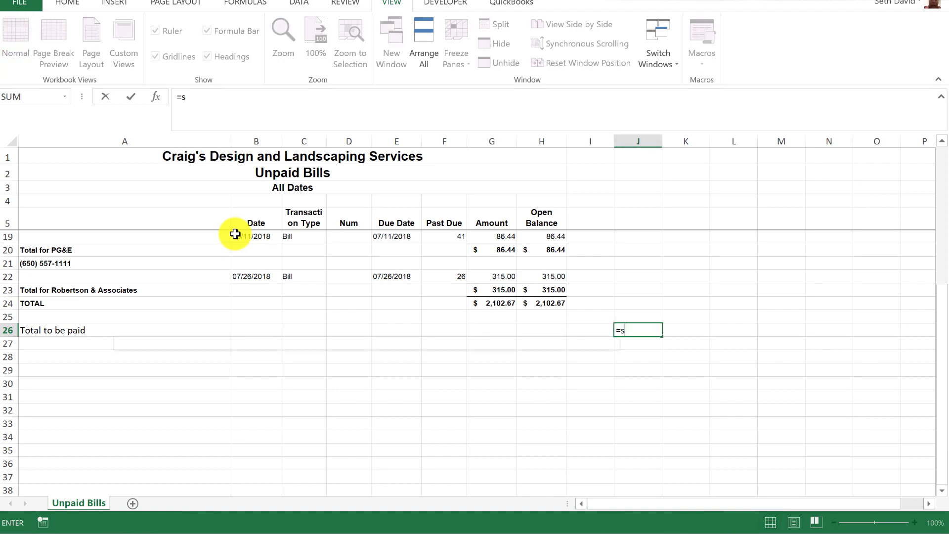
pyautogui.write('um(')
pyautogui.press('Up')
pyautogui.hotkey('ctrl', 'shift', 'Up')
pyautogui.hotkey('ctrl', 'shift', 'Up')
pyautogui.hotkey('ctrl', 'shift', 'Up')
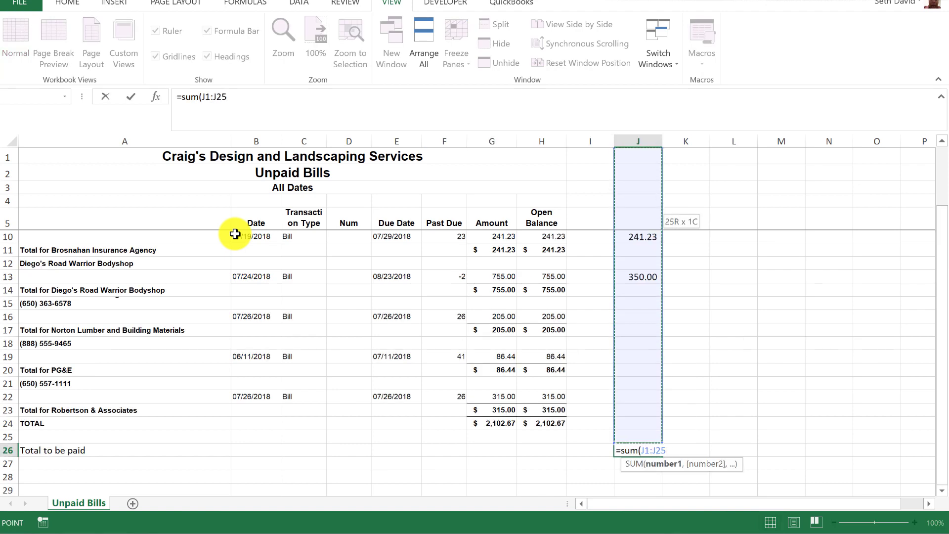
pyautogui.hotkey('shift', 'Down')
pyautogui.hotkey('shift', 'Down')
pyautogui.hotkey('shift', 'Down')
pyautogui.hotkey('shift', 'Down')
pyautogui.hotkey('shift', 'Down')
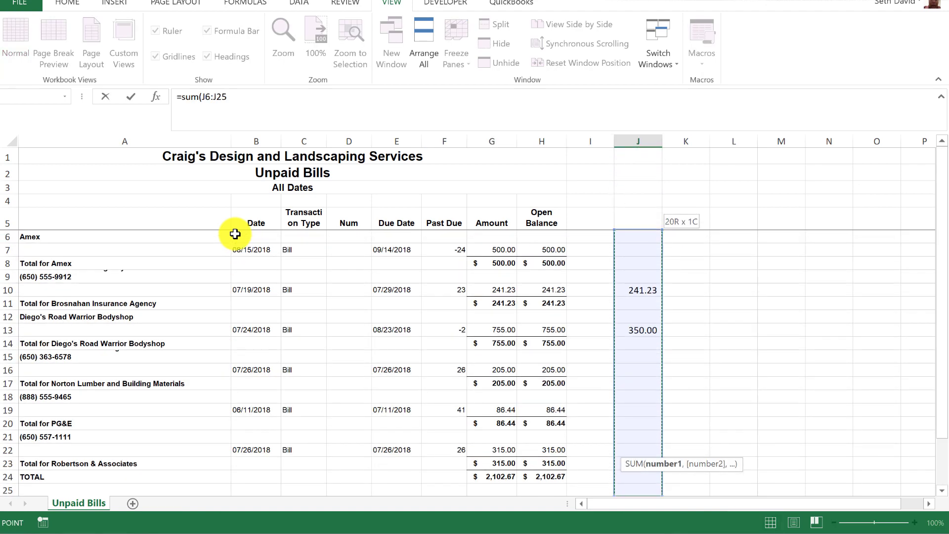
pyautogui.hotkey('ctrl', 'Return')
# Check the chosen payments in column J against the 591.23 total.
pyautogui.press('Left')
pyautogui.hotkey('ctrl', 'Up')
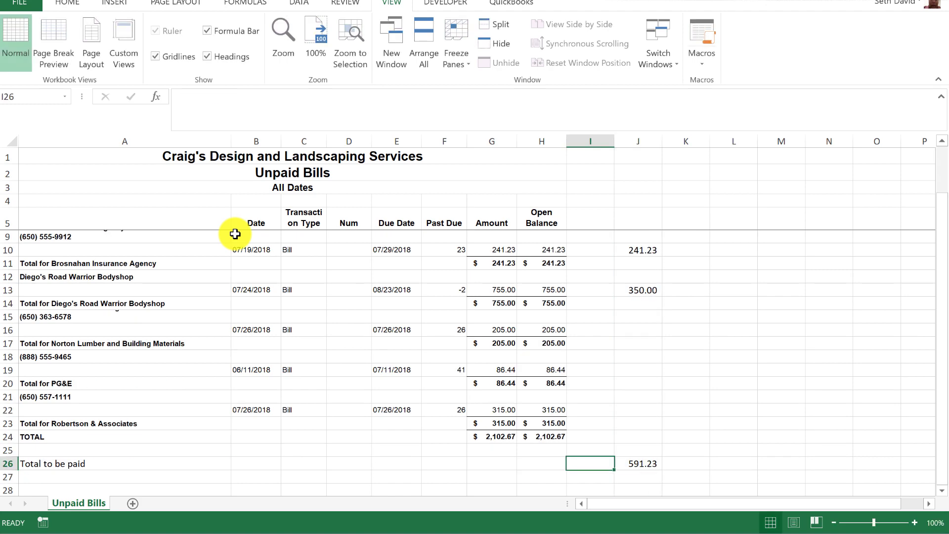
pyautogui.press('Down')
pyautogui.press('Down')
pyautogui.press('Down')
pyautogui.press('Down')
pyautogui.press('Down')
pyautogui.press('Down')
pyautogui.press('Down')
pyautogui.press('Down')
pyautogui.press('Down')
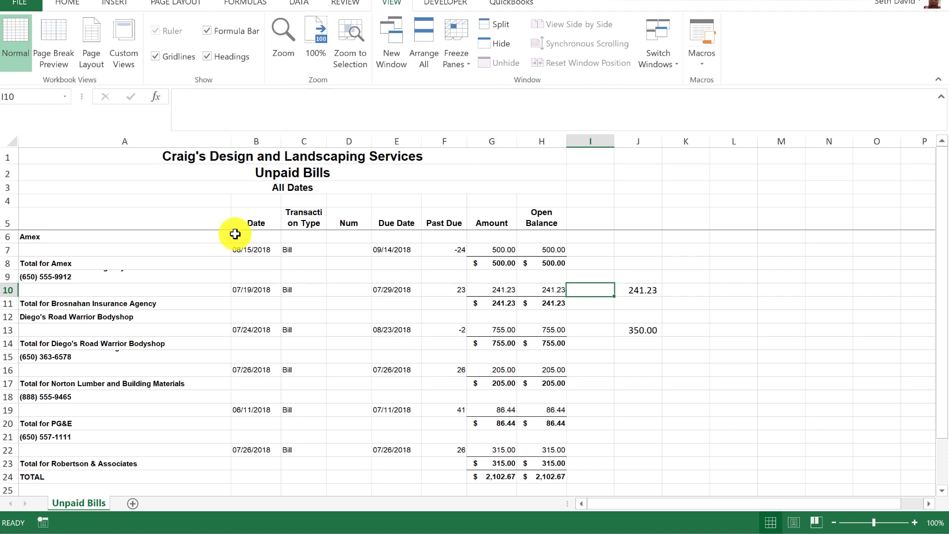
pyautogui.press('Right')
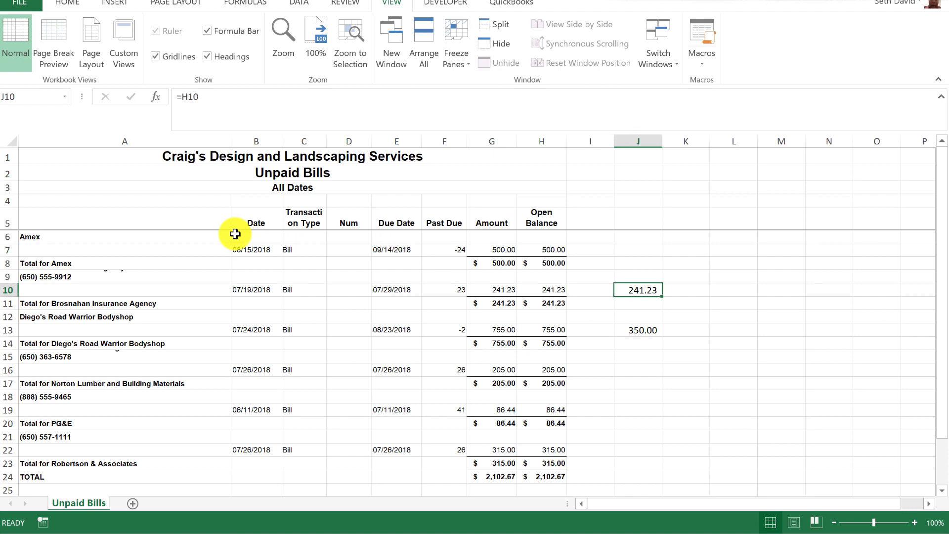
pyautogui.press('Down')
pyautogui.press('Down')
pyautogui.press('Down')
pyautogui.hotkey('ctrl', 'Down')
pyautogui.press('Down')
pyautogui.press('Up')
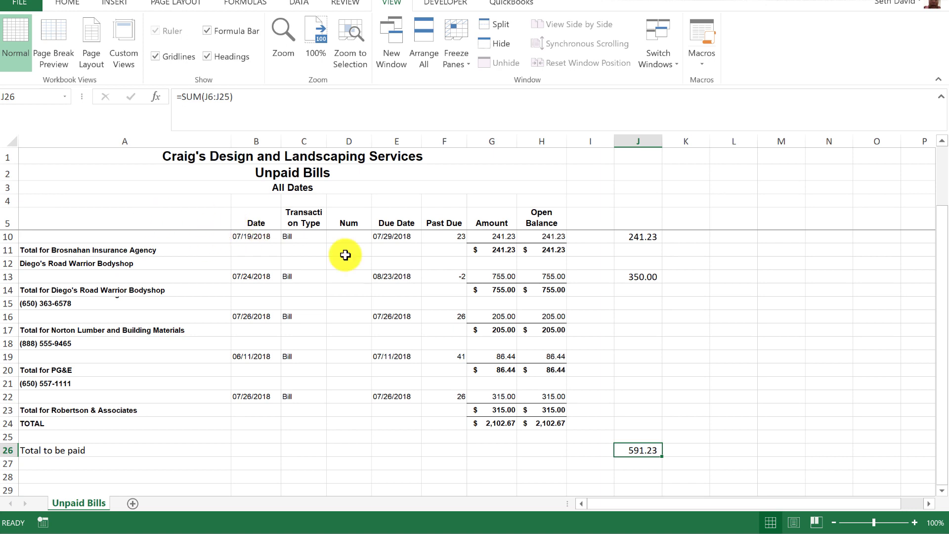
pyautogui.scroll(-2, 498, 438)
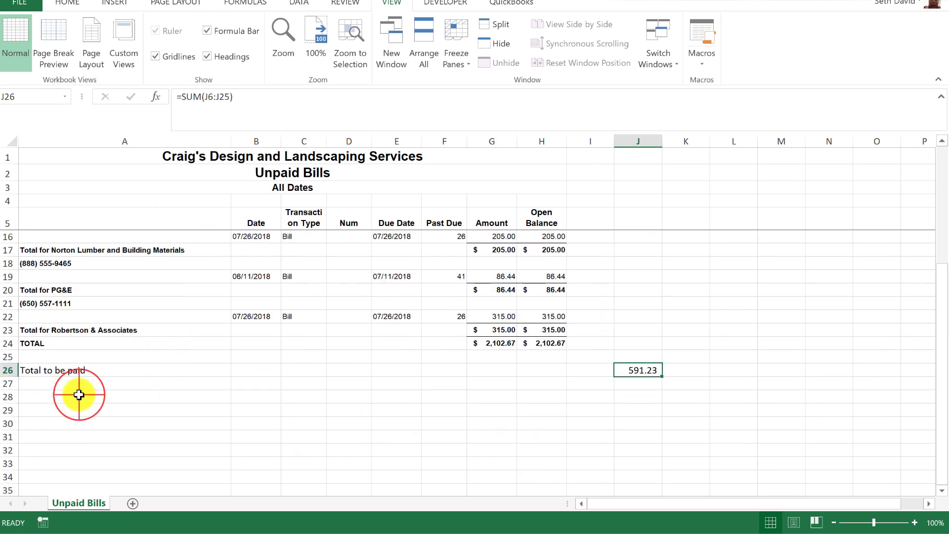
pyautogui.click(76, 398)
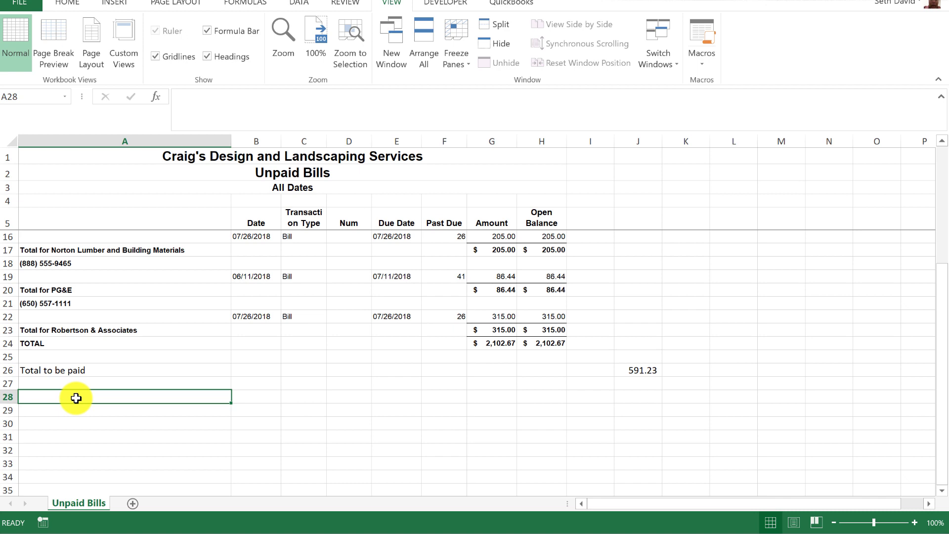
# Label row 28 'Current bank balance as of 8/21/18' and enter 1500 in J28.
pyautogui.write('Current ')
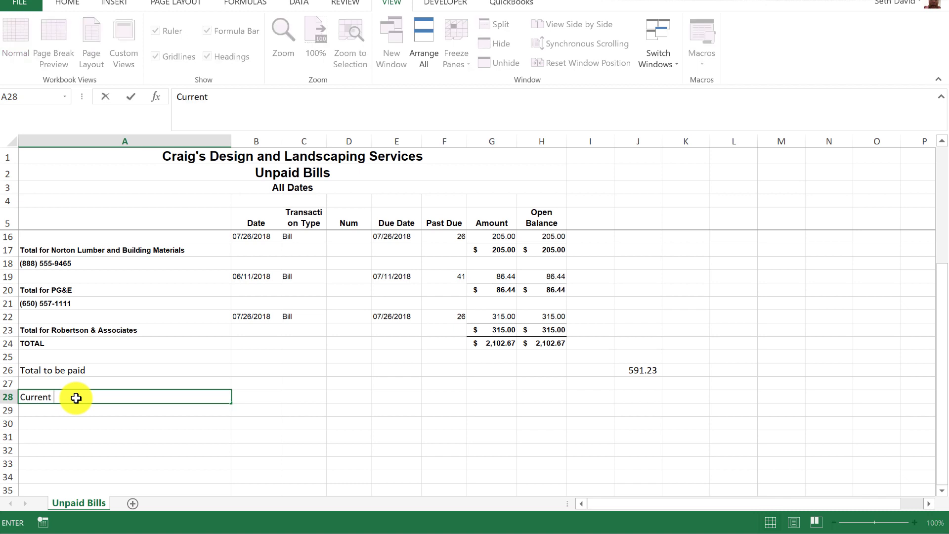
pyautogui.write('bank balance as')
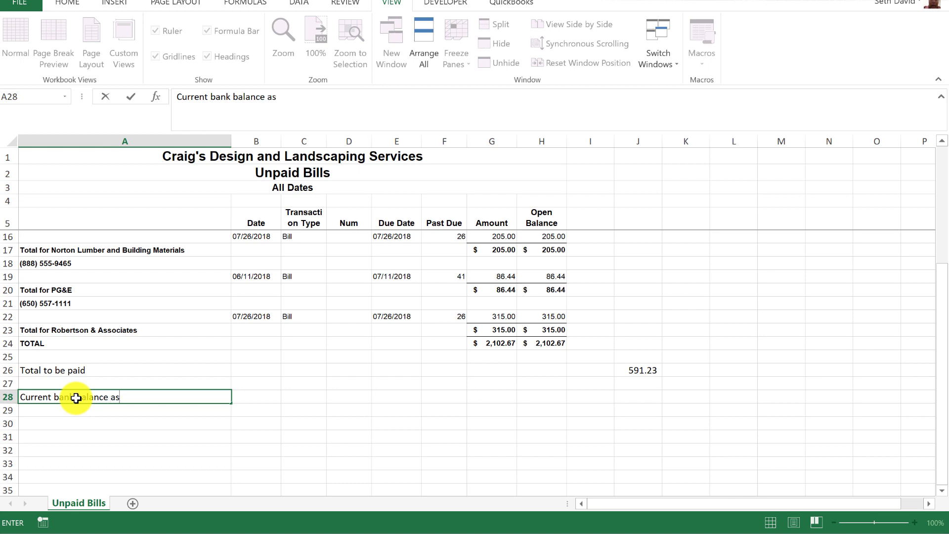
pyautogui.write(' of 8/21/18')
pyautogui.hotkey('ctrl', 'Return')
pyautogui.press('Right')
pyautogui.press('Right')
pyautogui.press('Right')
pyautogui.press('Right')
pyautogui.press('Right')
pyautogui.press('Right')
pyautogui.press('Right')
pyautogui.press('Right')
pyautogui.press('Right')
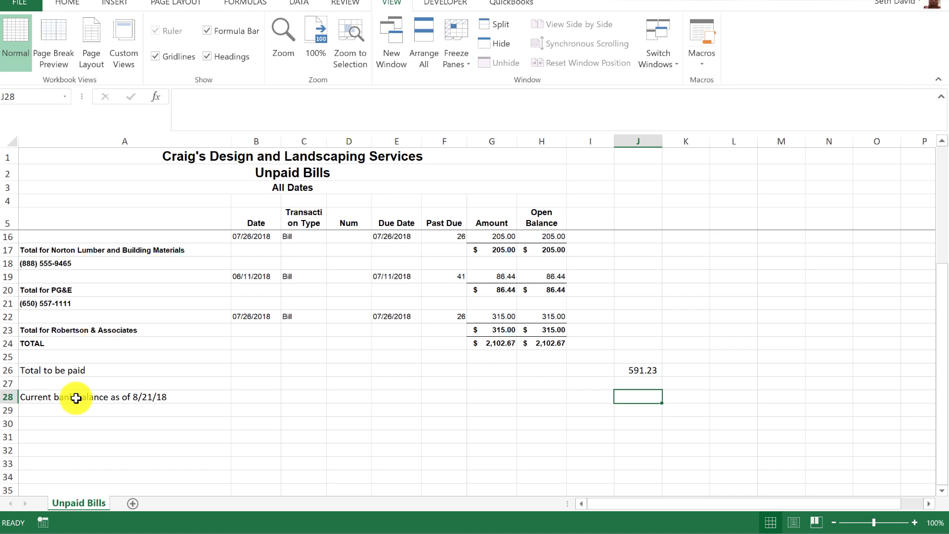
pyautogui.write('1500')
pyautogui.press('Return')
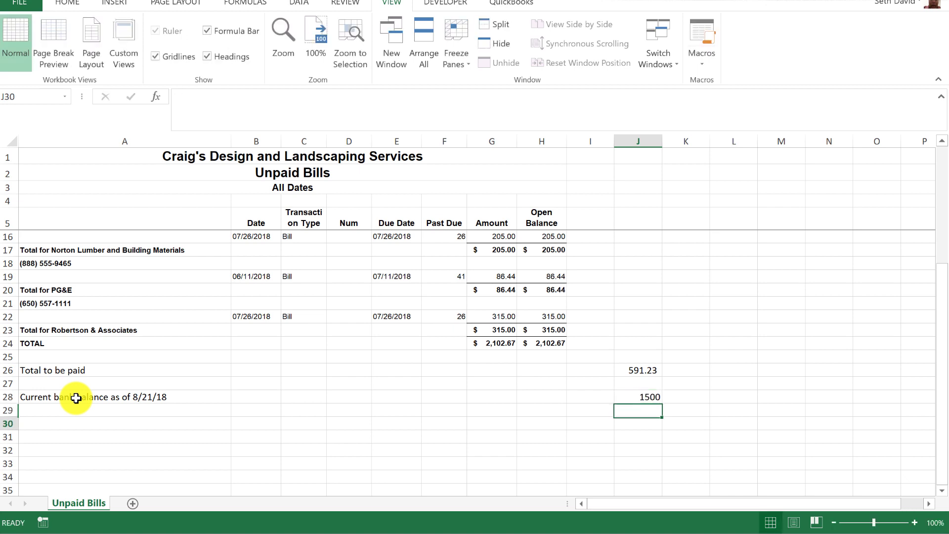
# Add 'Under / over to cover bills' in A30 with =J28-J26 in J30, giving 908.77.
pyautogui.press('Return')
pyautogui.write('=')
pyautogui.press('Up')
pyautogui.press('Up')
pyautogui.write('-')
pyautogui.press('Up')
pyautogui.press('Up')
pyautogui.press('Up')
pyautogui.press('Up')
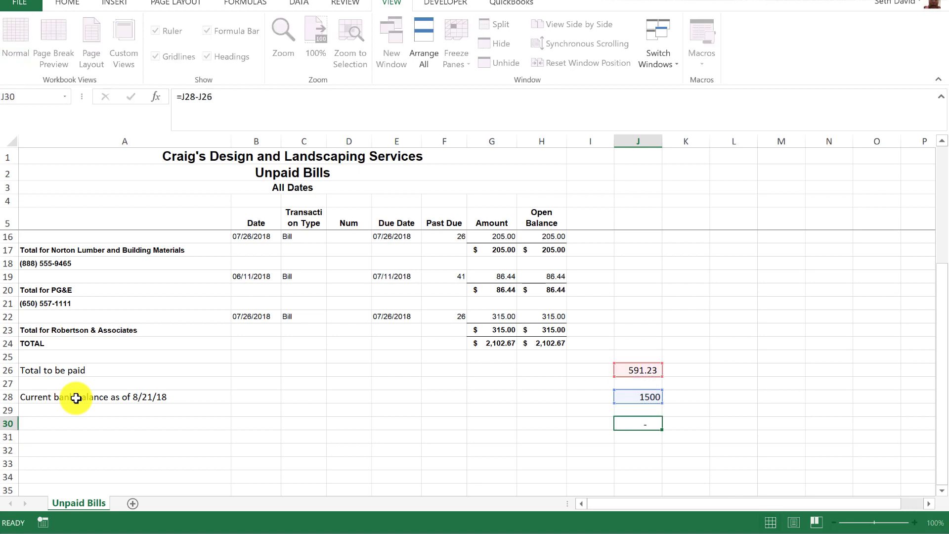
pyautogui.hotkey('ctrl', 'Return')
pyautogui.press('Home')
pyautogui.write('U')
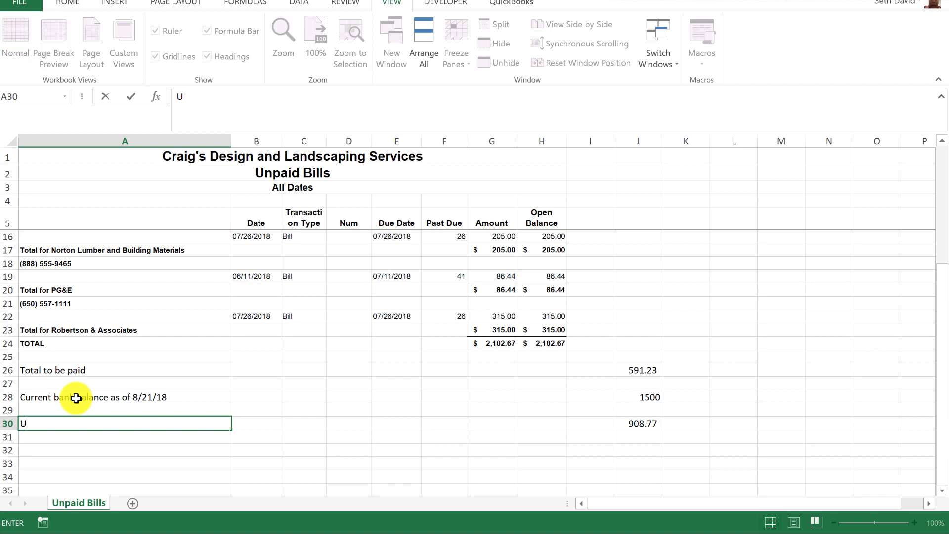
pyautogui.write('nder / over to cover bills')
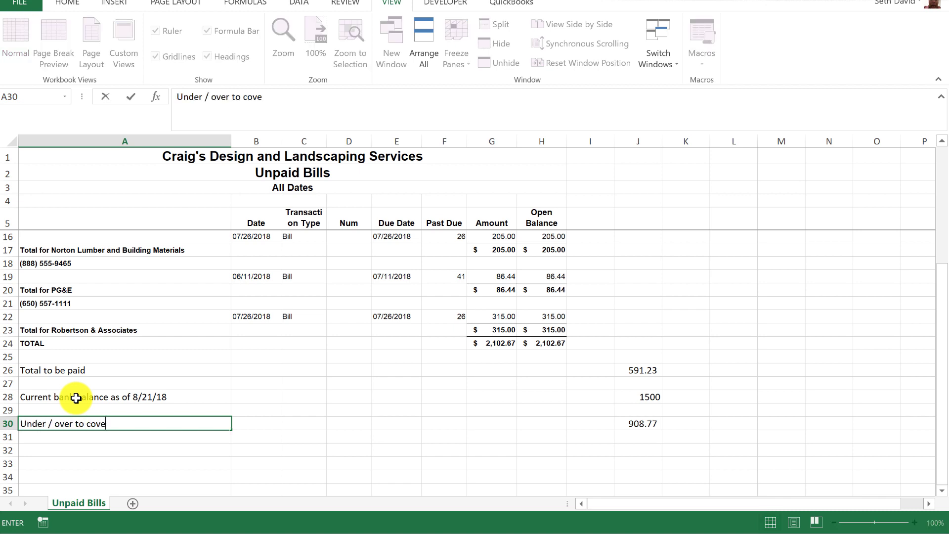
pyautogui.press('Tab')
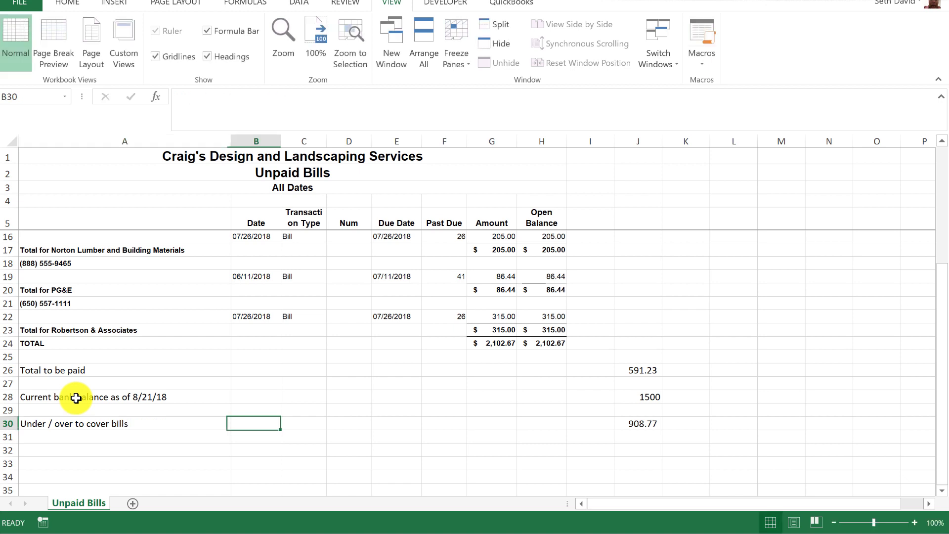
pyautogui.hotkey('ctrl', 'Right')
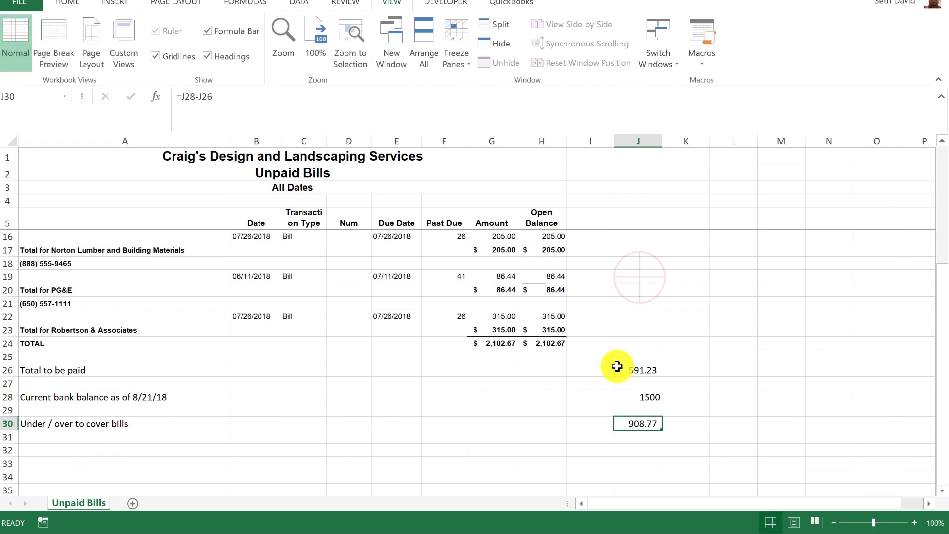
# Apply Comma Style to J19:J30 so the balance reads 1,500.00 and the difference 908.77.
pyautogui.keyDown('shift'); pyautogui.click(640, 270); pyautogui.keyUp('shift')
pyautogui.click(67, 3)
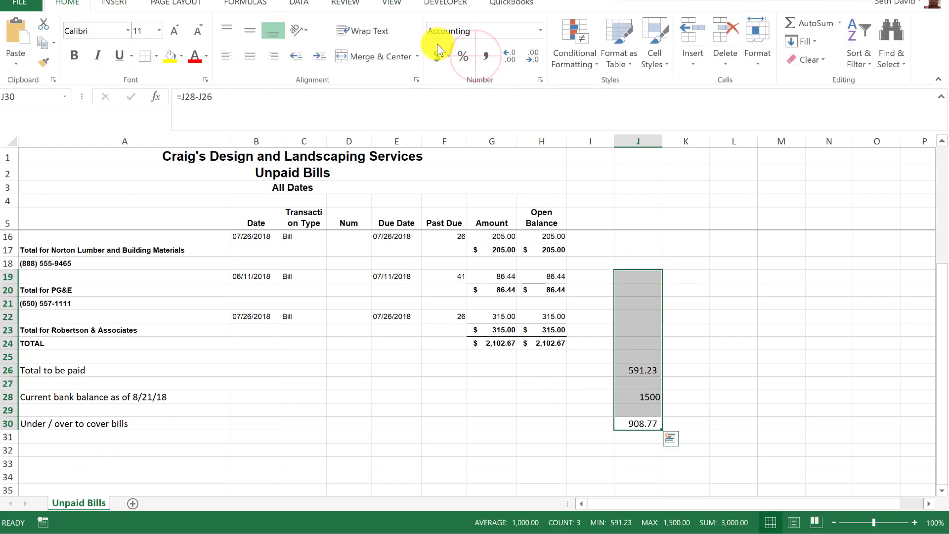
pyautogui.click(486, 56)
pyautogui.click(633, 420)
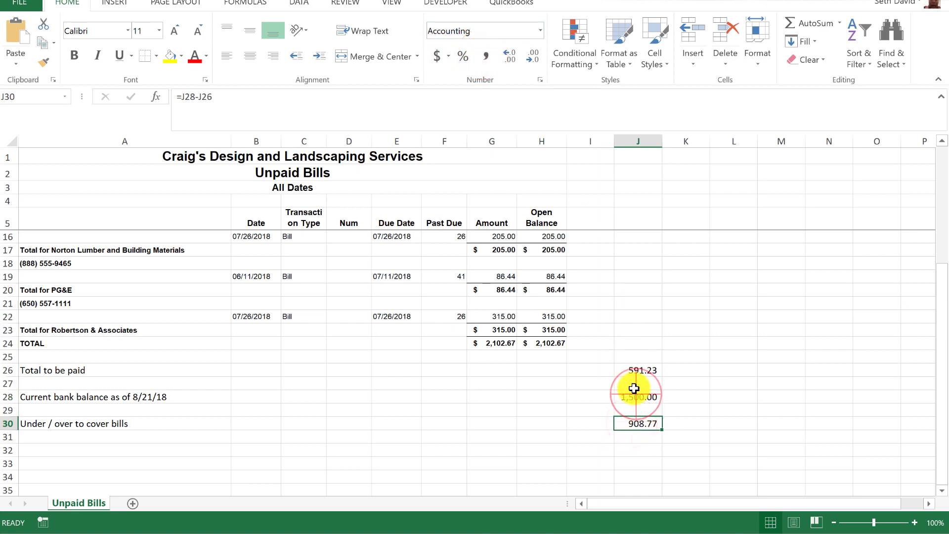
pyautogui.click(634, 397)
pyautogui.click(645, 371)
pyautogui.click(643, 424)
pyautogui.click(78, 451)
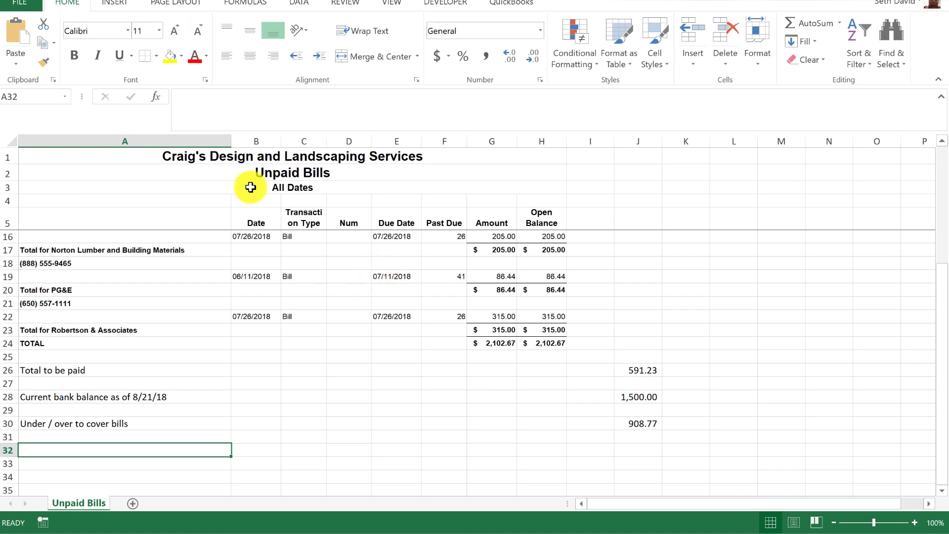
# Return to the QuickBooks all-dates Unpaid Bills report, opening and dismissing the gear menu.
pyautogui.moveTo(41, 39)
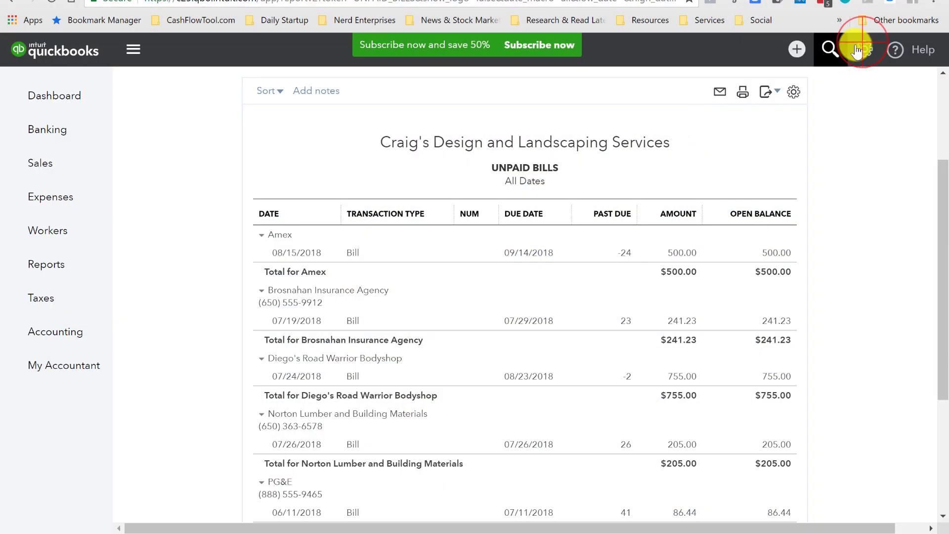
pyautogui.click(863, 50)
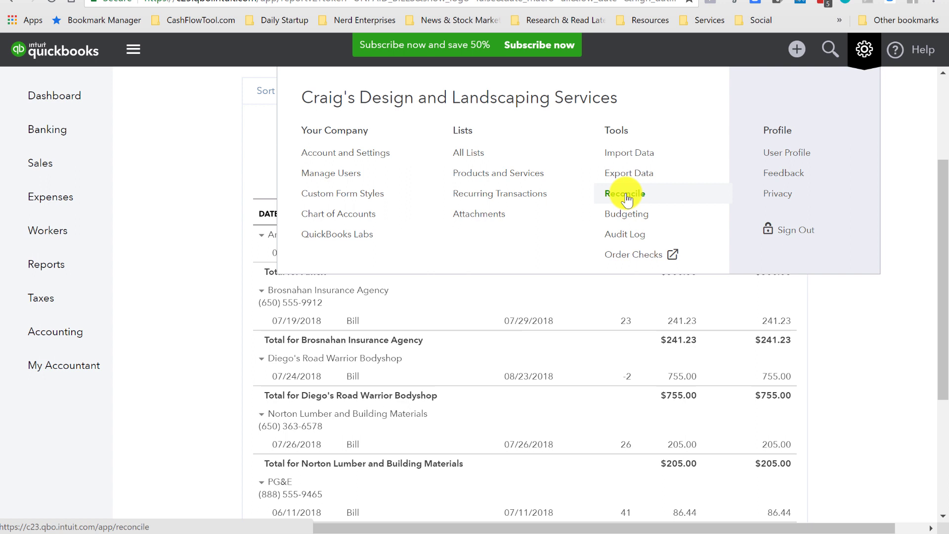
pyautogui.click(194, 338)
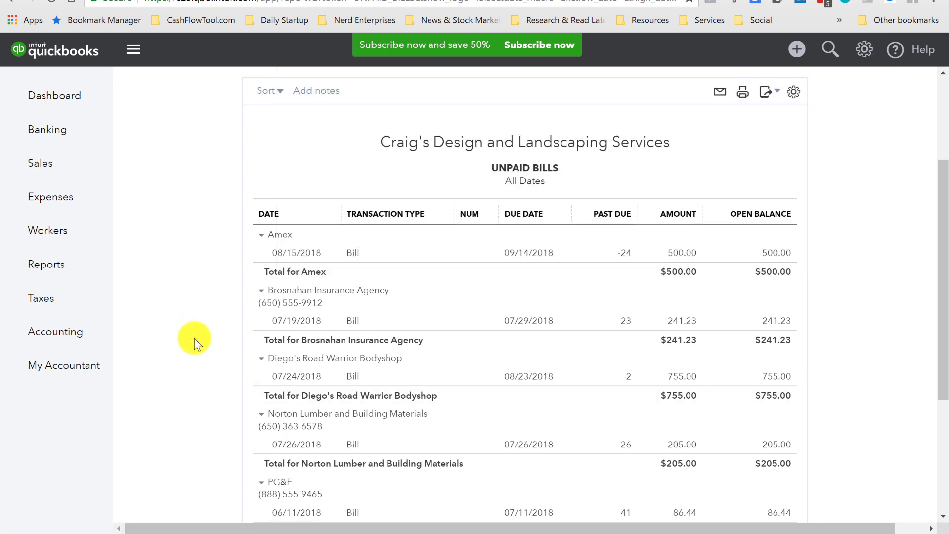